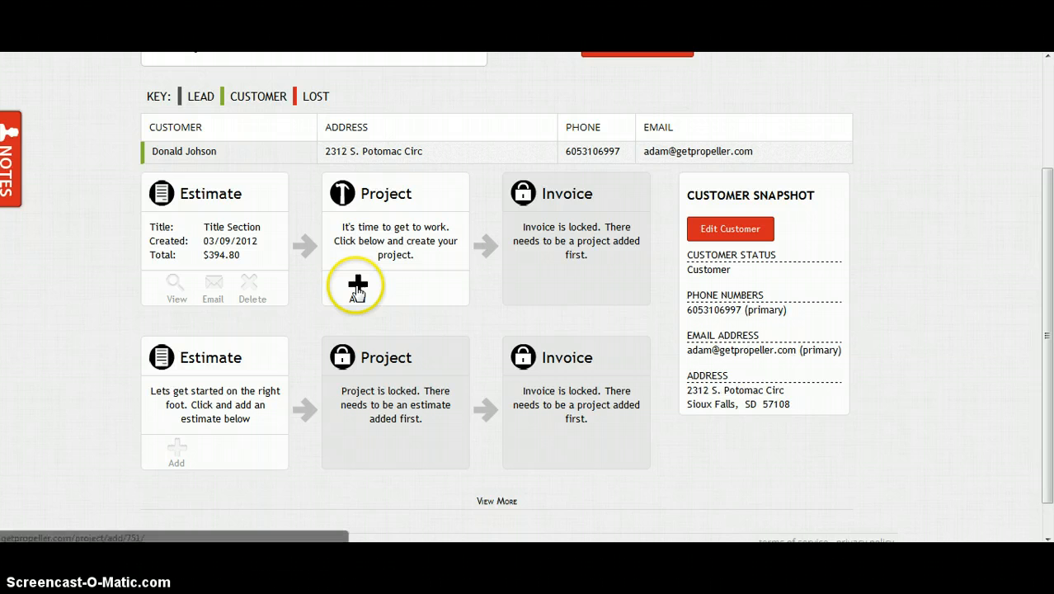
# Step: Add a new project from the customer's existing estimate using the Project card
pyautogui.click(356, 289)
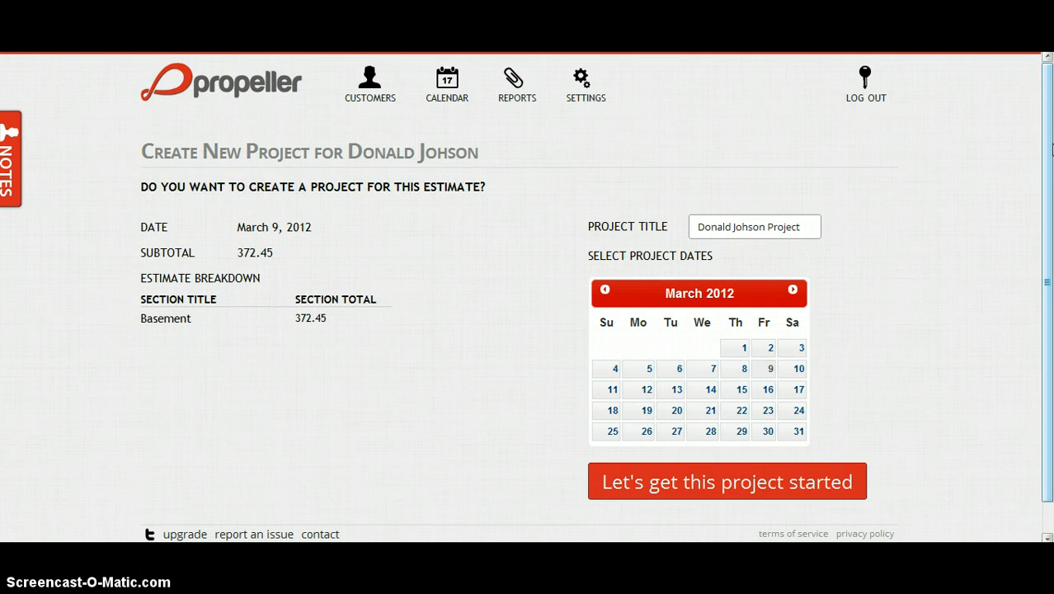
# Step: Create the project with March 12 and March 13, 2012 selected as its days
pyautogui.moveTo(1051, 148); pyautogui.dragTo(1051, 193)
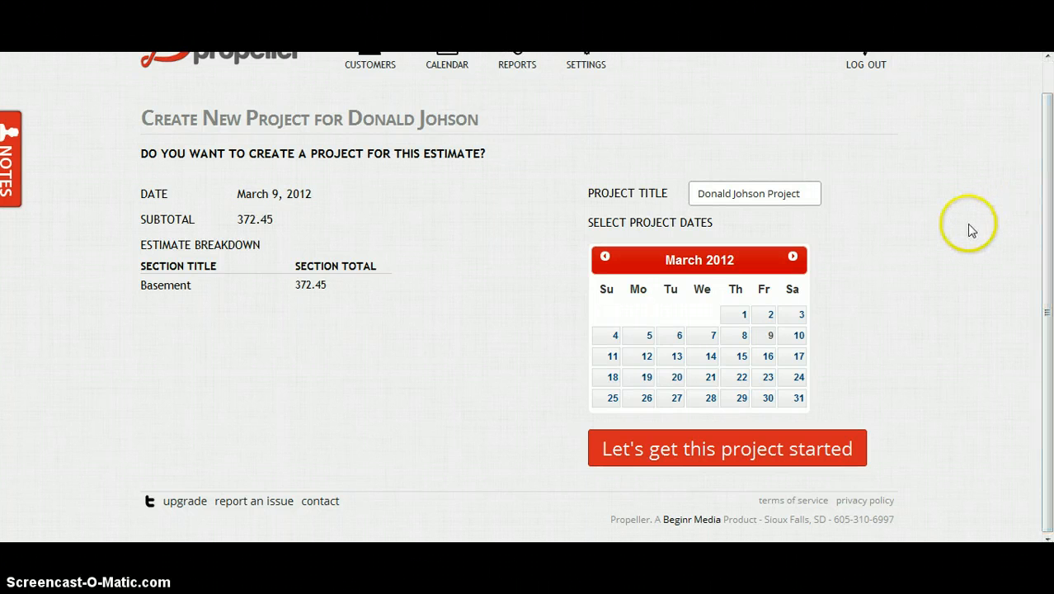
pyautogui.click(641, 357)
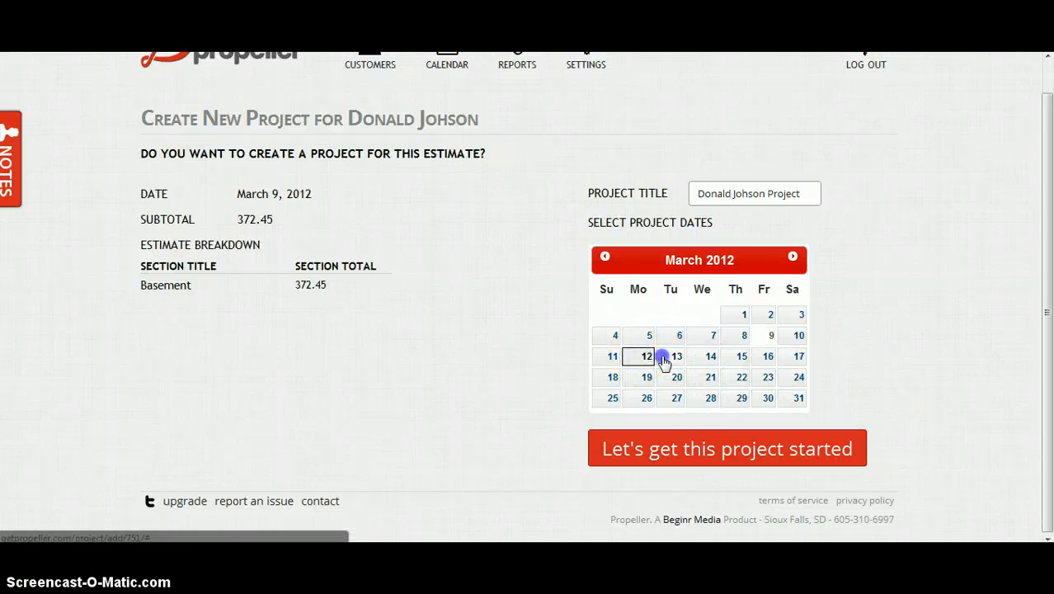
pyautogui.click(664, 358)
pyautogui.click(677, 455)
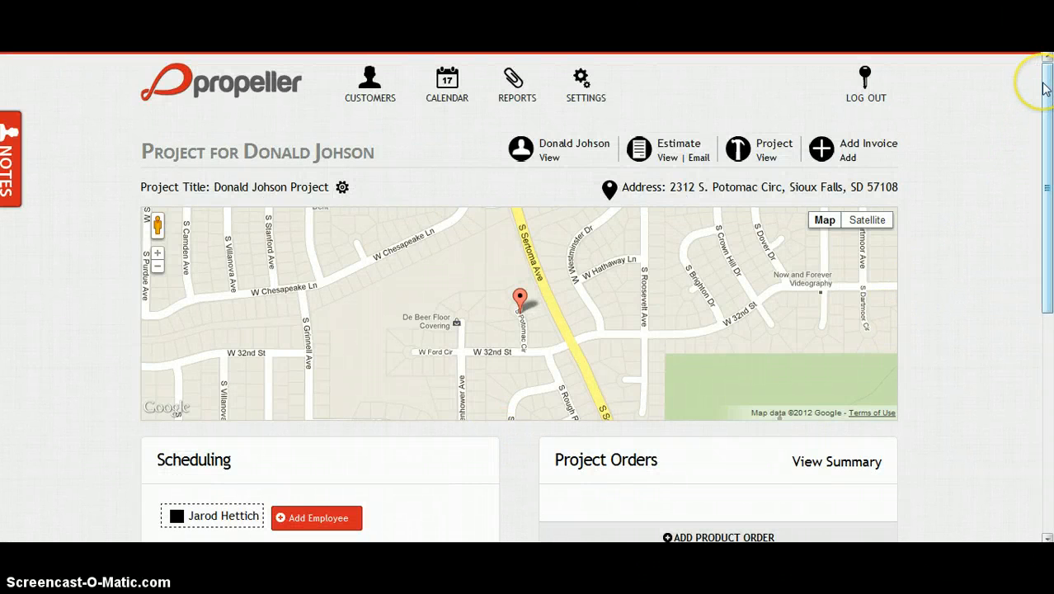
# Step: Assign the employee to the 03/12/2012 and 03/13/2012 Employee Listing slots and save scheduling
pyautogui.moveTo(1046, 90); pyautogui.dragTo(1050, 143)
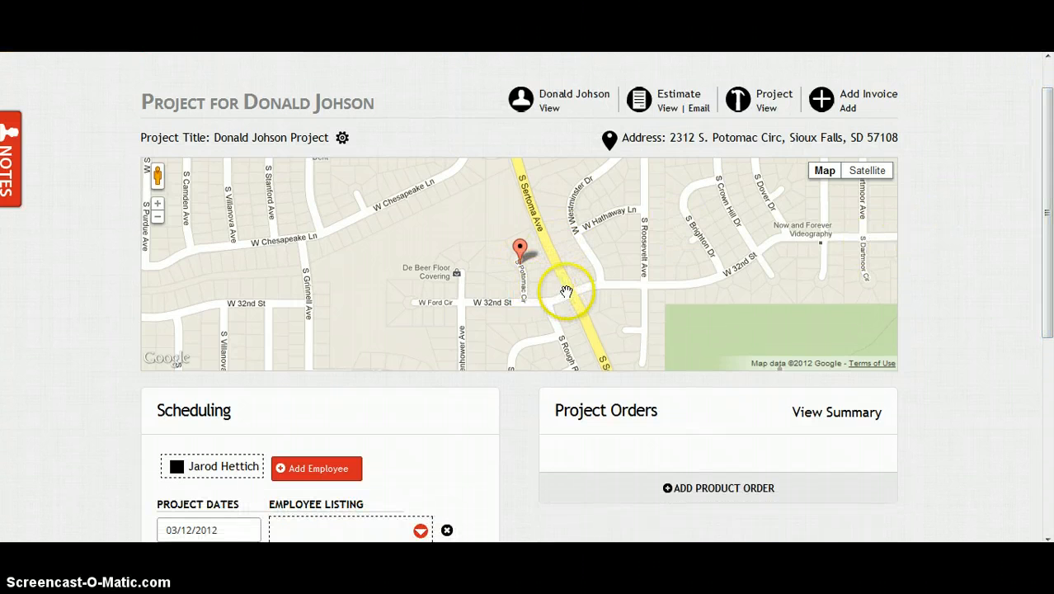
pyautogui.moveTo(1047, 207); pyautogui.dragTo(1047, 362)
pyautogui.click(586, 245)
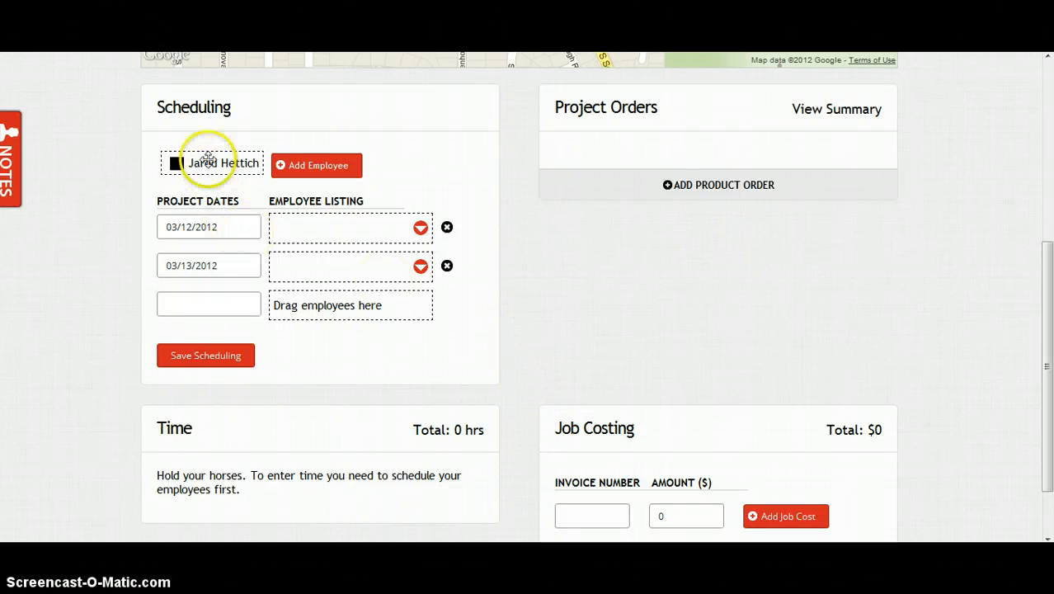
pyautogui.moveTo(212, 164); pyautogui.dragTo(288, 310)
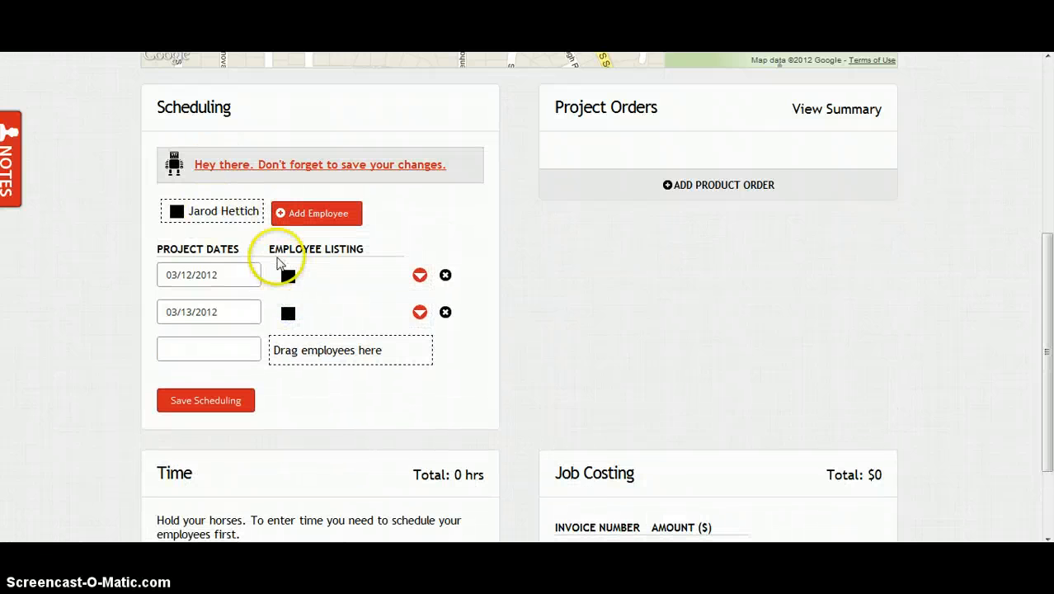
pyautogui.click(221, 409)
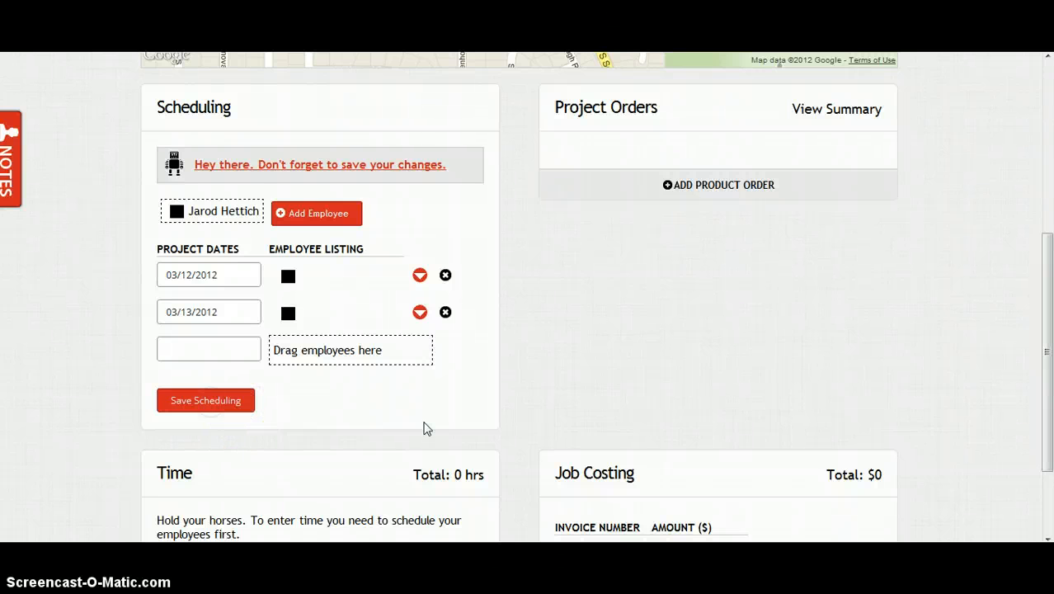
pyautogui.click(311, 286)
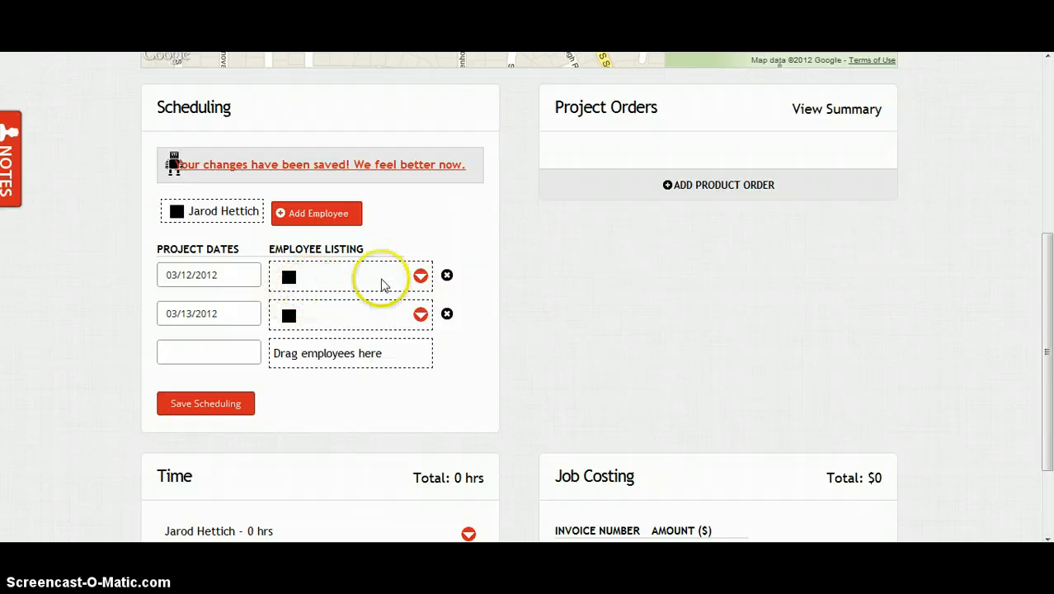
# Step: Log 8 hours for the employee on 03/12/2012
pyautogui.scroll(-3, 478, 271)
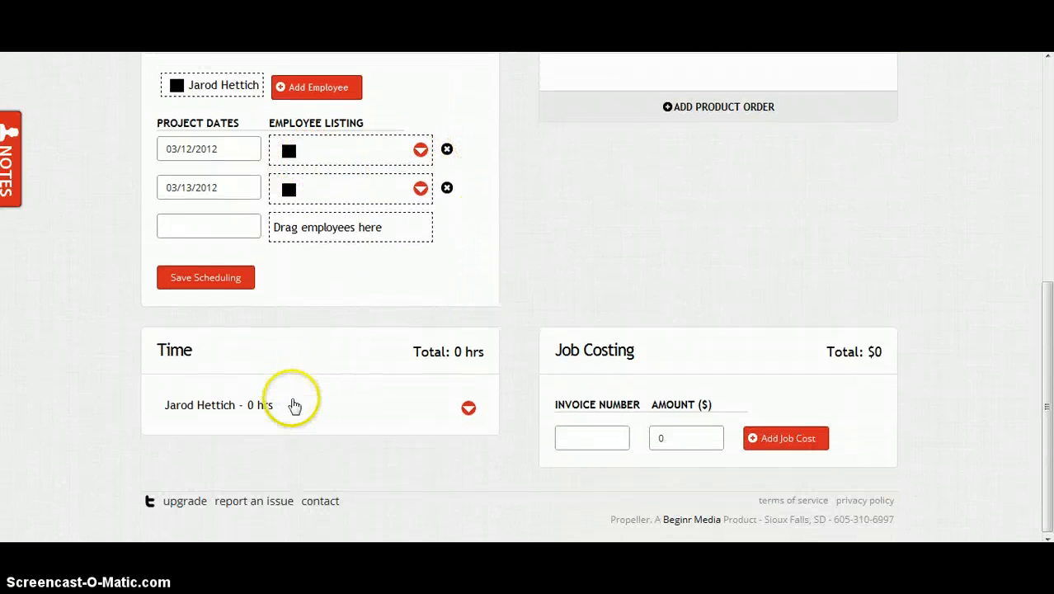
pyautogui.click(468, 409)
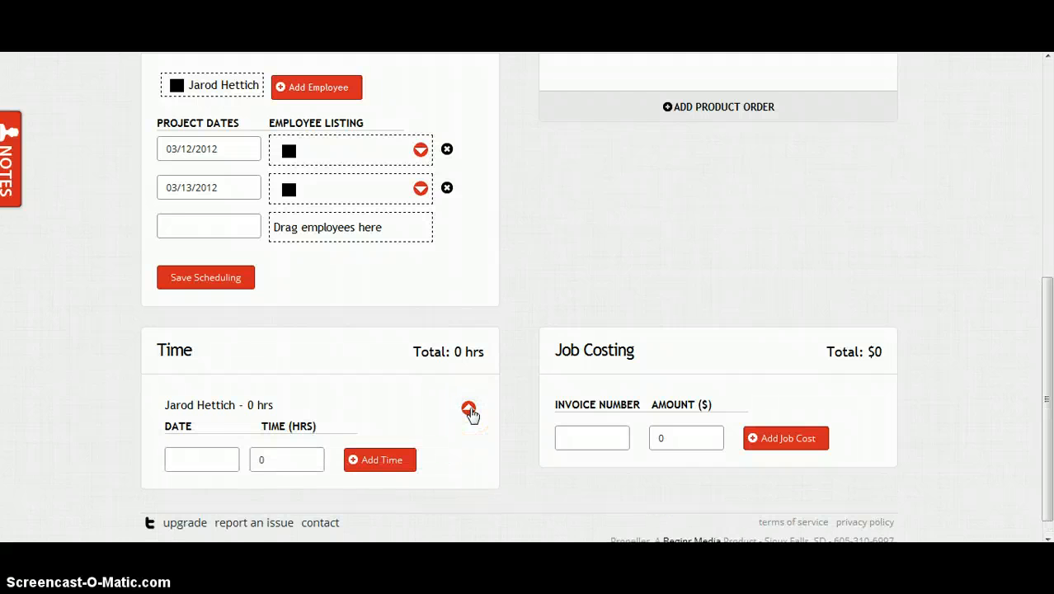
pyautogui.click(182, 457)
pyautogui.click(217, 384)
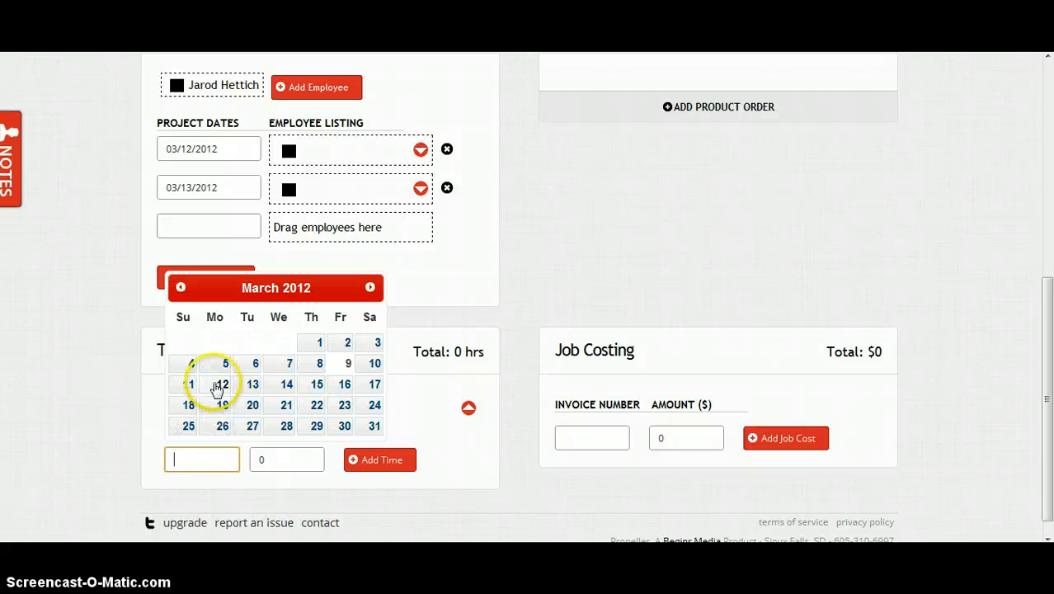
pyautogui.click(267, 460)
pyautogui.moveTo(266, 460); pyautogui.dragTo(221, 461)
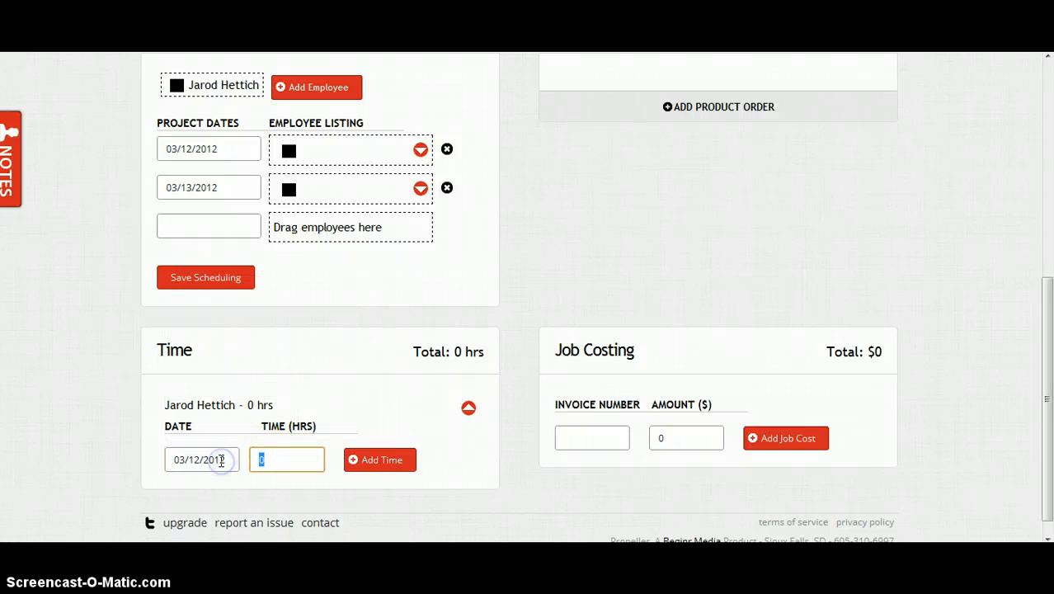
pyautogui.write('8')
pyautogui.click(376, 466)
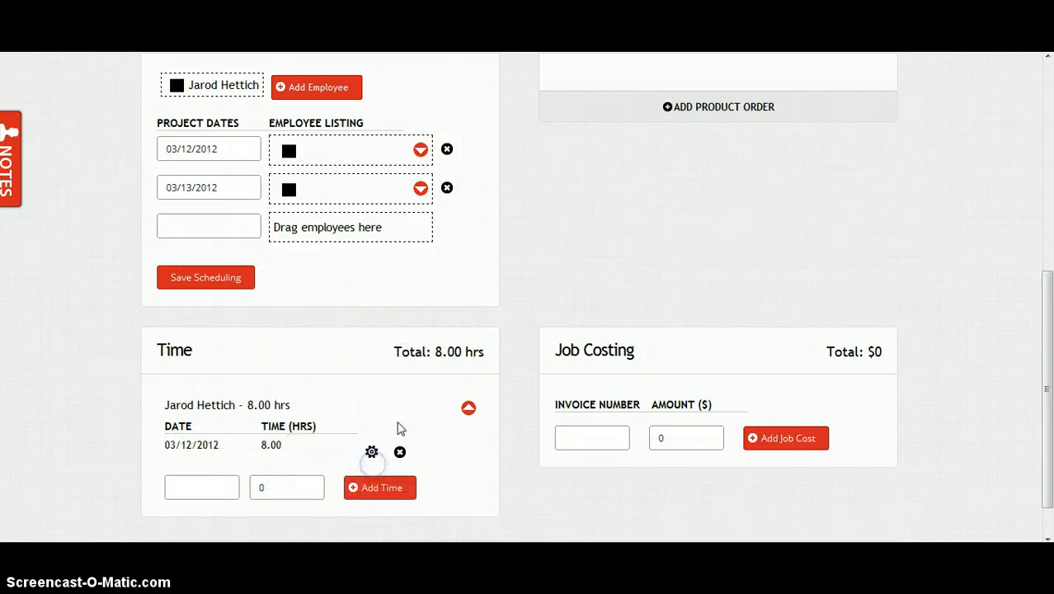
# Step: Log 4 more hours on 03/13/2012, bringing the total to 12.00 hours
pyautogui.click(219, 486)
pyautogui.click(253, 412)
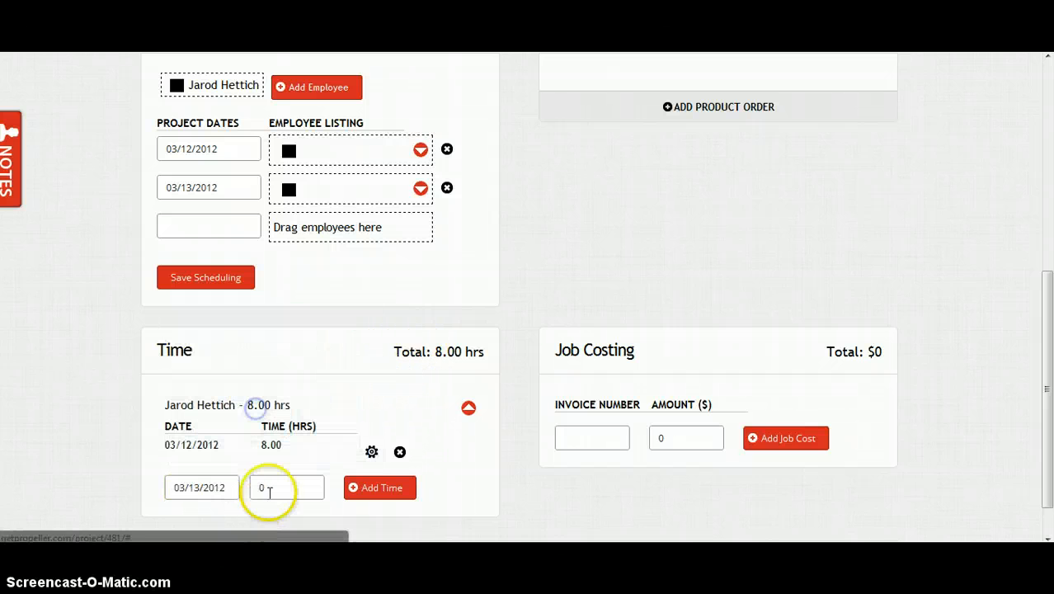
pyautogui.click(262, 490)
pyautogui.write('4')
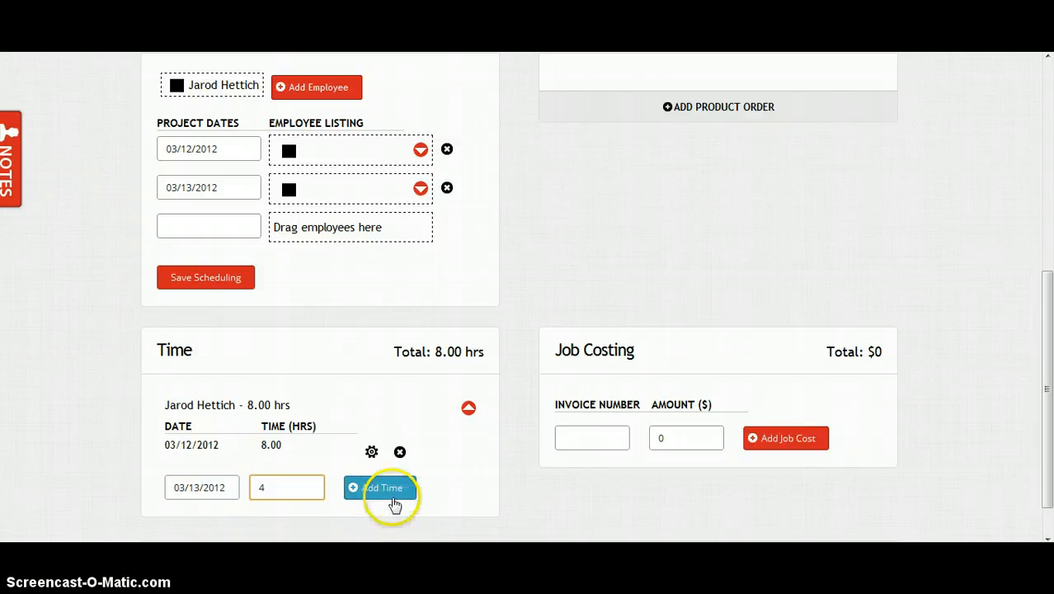
pyautogui.click(384, 495)
pyautogui.scroll(1, 526, 478)
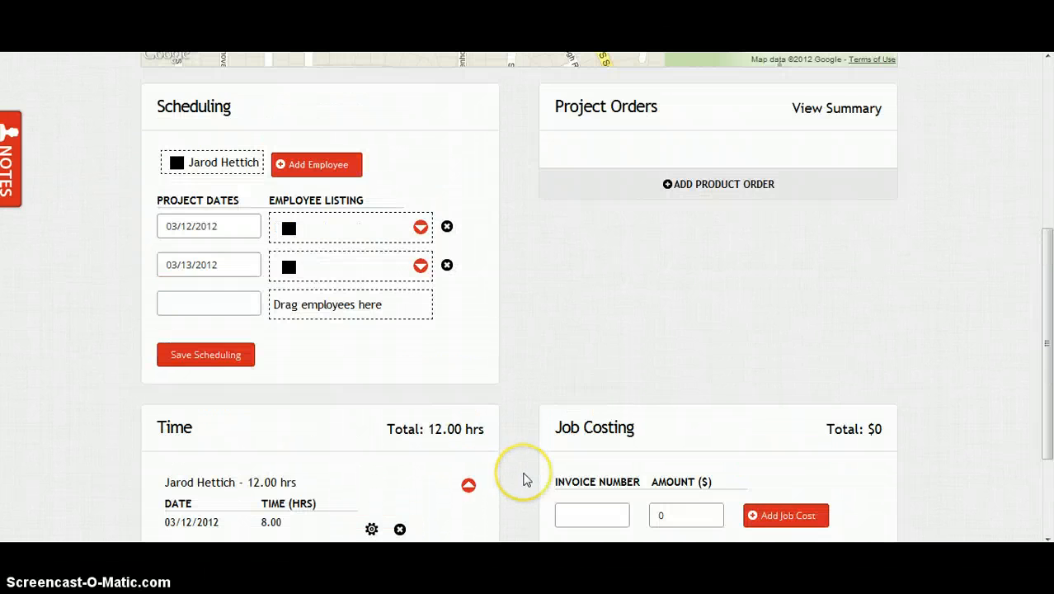
pyautogui.scroll(-1, 525, 478)
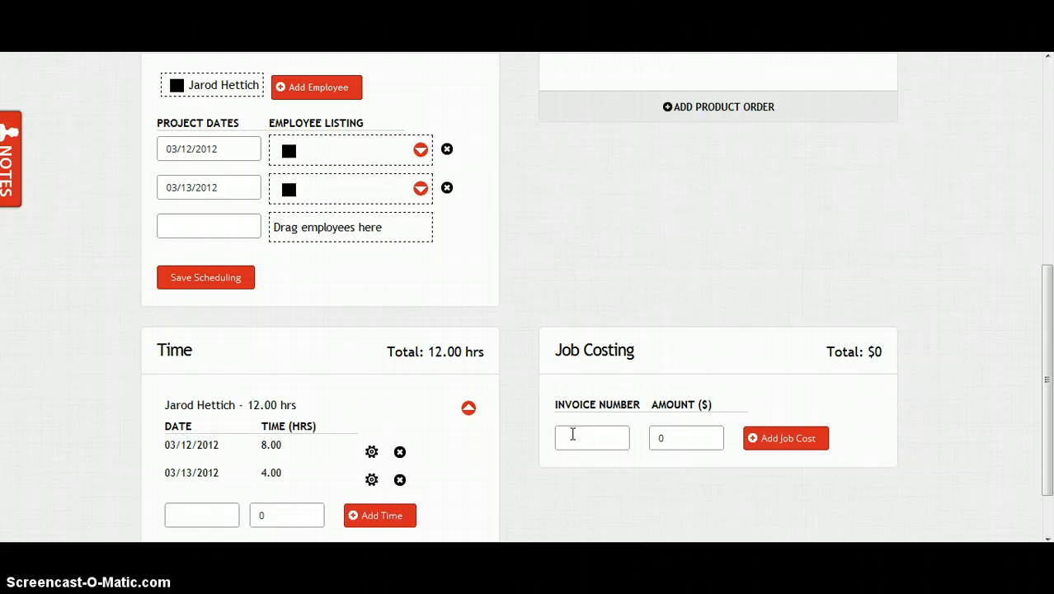
# Step: Add a job cost for invoice 12345 at $50.00
pyautogui.click(571, 434)
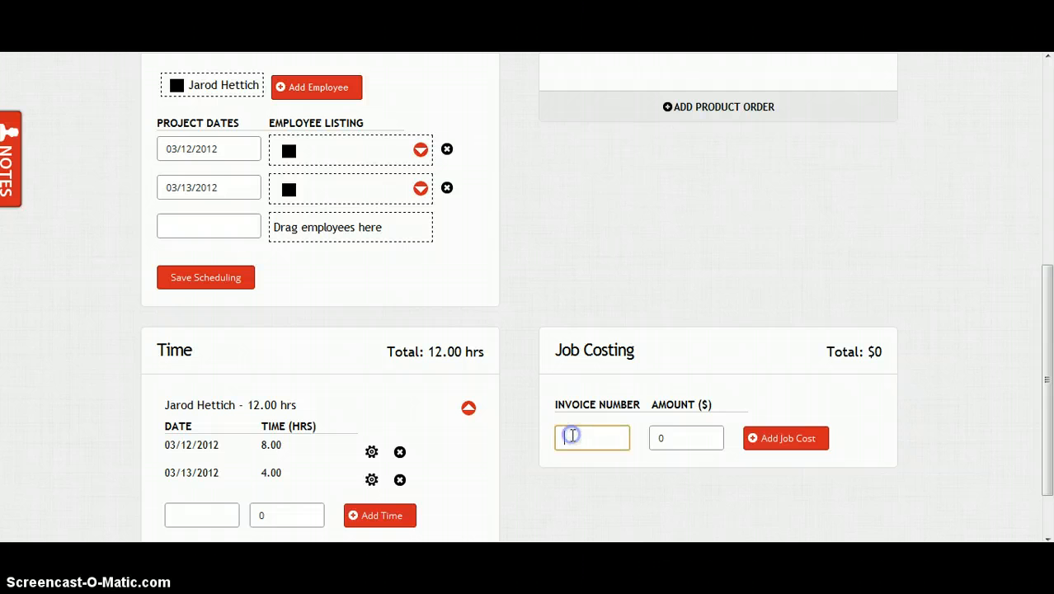
pyautogui.write('12345')
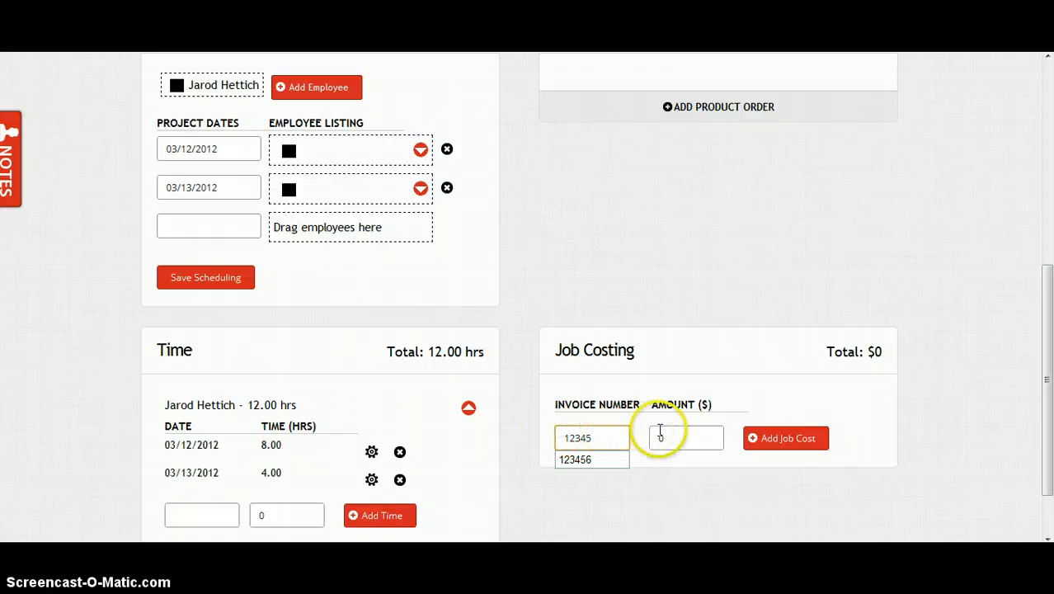
pyautogui.moveTo(696, 438); pyautogui.dragTo(643, 442)
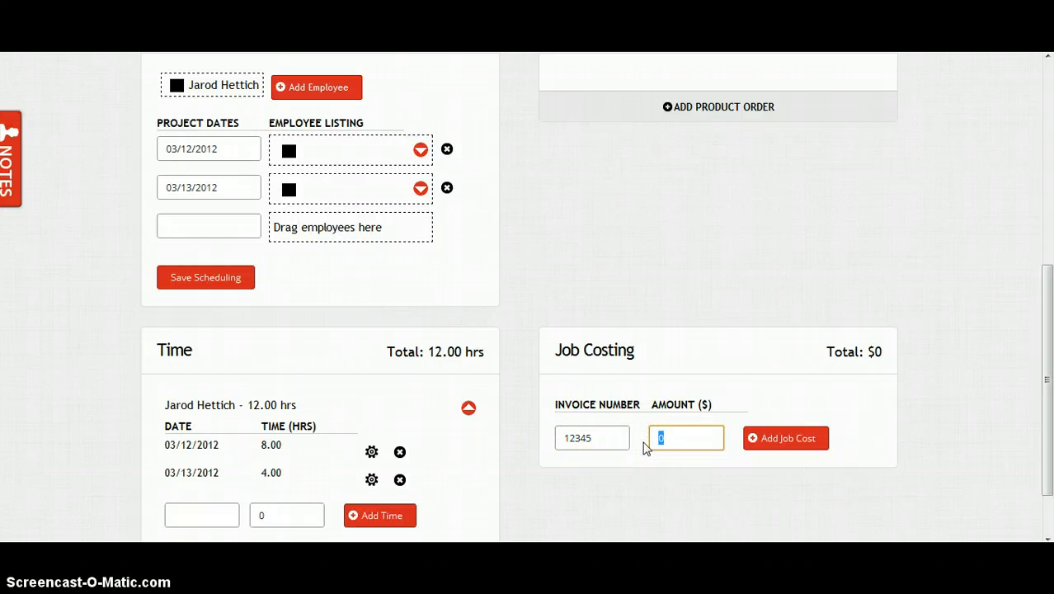
pyautogui.write('50')
pyautogui.click(782, 440)
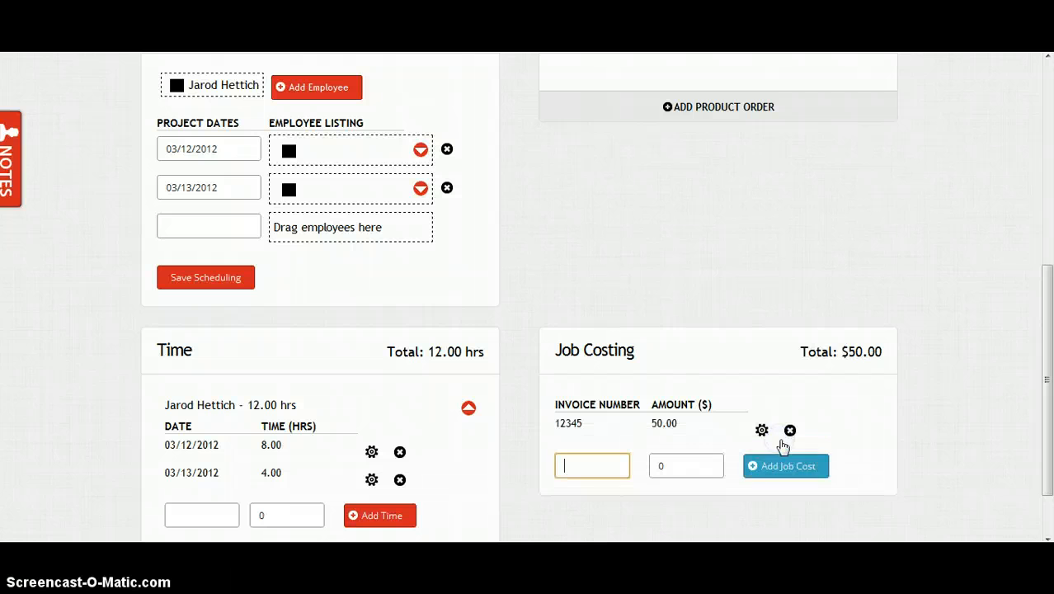
# Step: Add invoice 845 at $25.00 and delete the duplicate 845 entry
pyautogui.write('845')
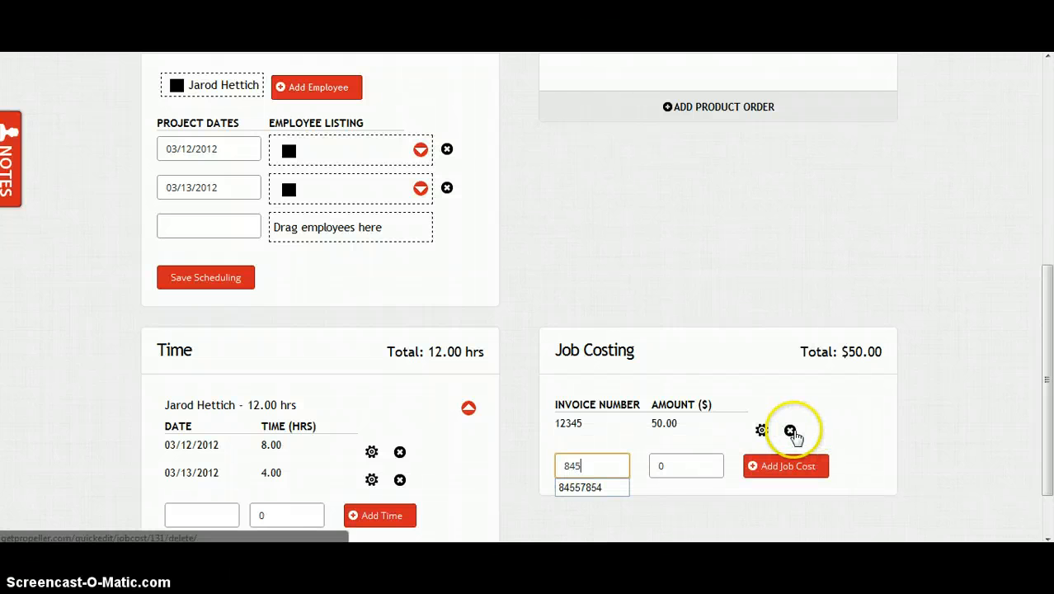
pyautogui.press('Tab')
pyautogui.write('25')
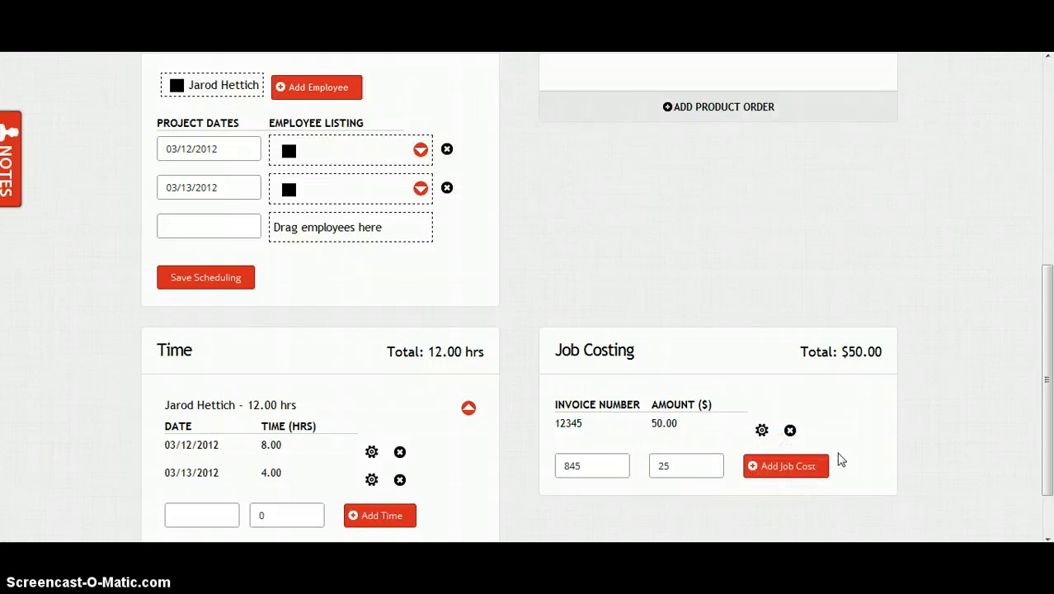
pyautogui.doubleClick(798, 476)
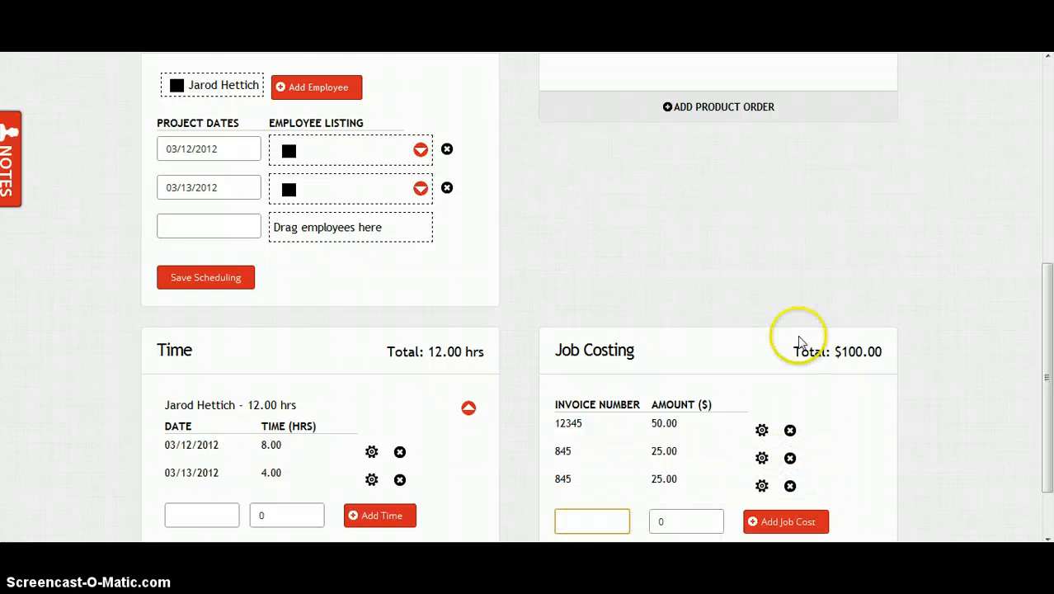
pyautogui.click(790, 486)
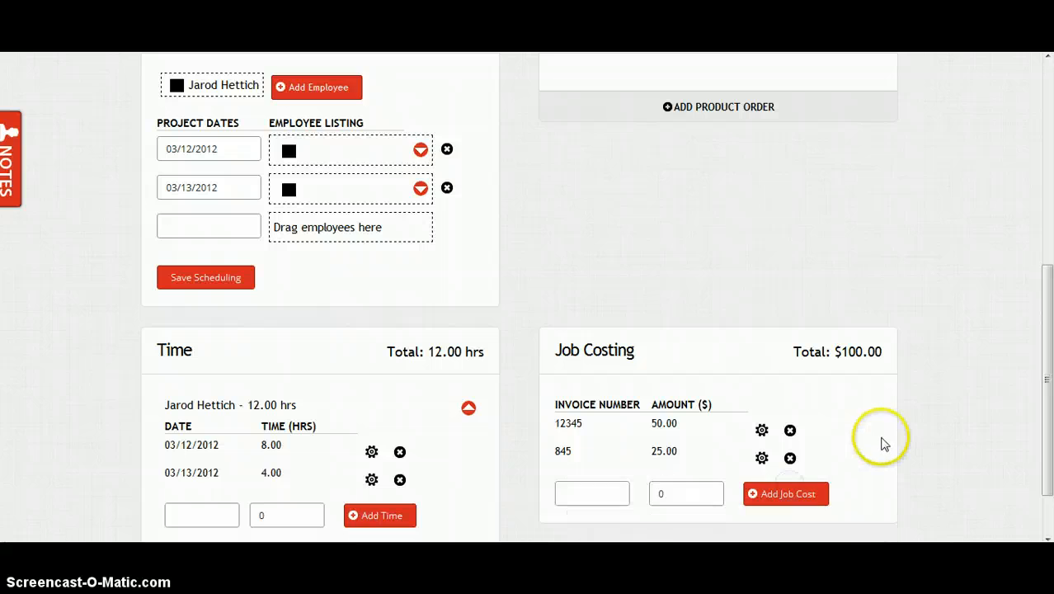
pyautogui.scroll(3, 884, 413)
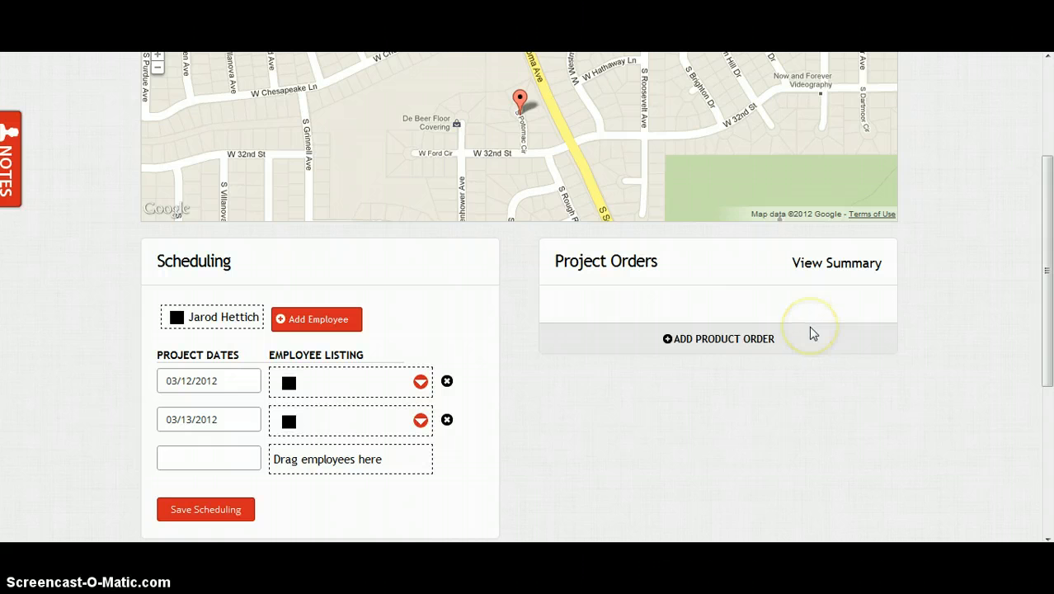
# Step: Begin a product order, search stores for 'sher' and choose Sherwin-Williams
pyautogui.click(771, 334)
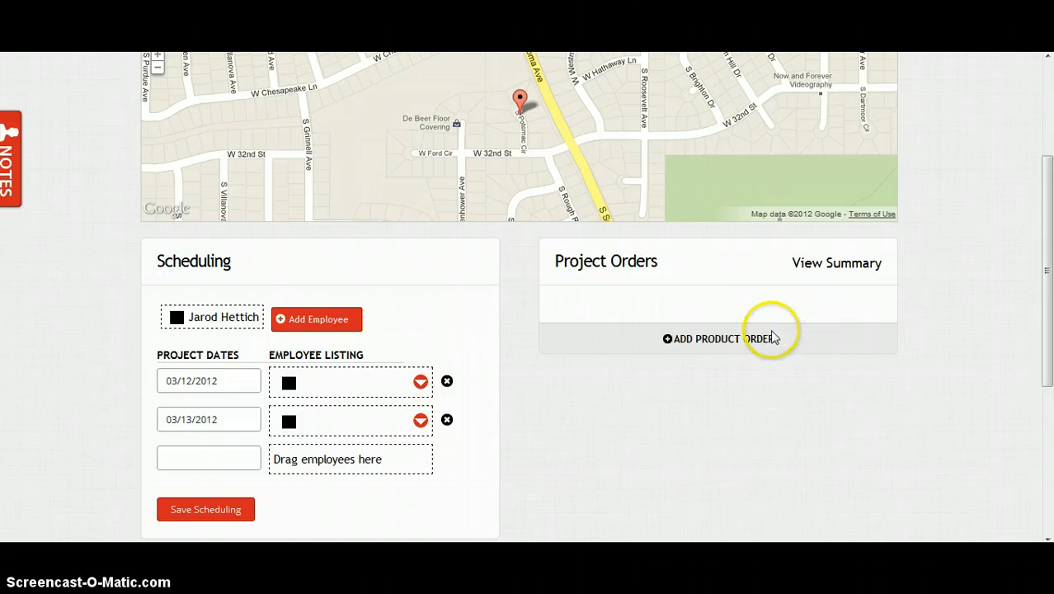
pyautogui.click(730, 339)
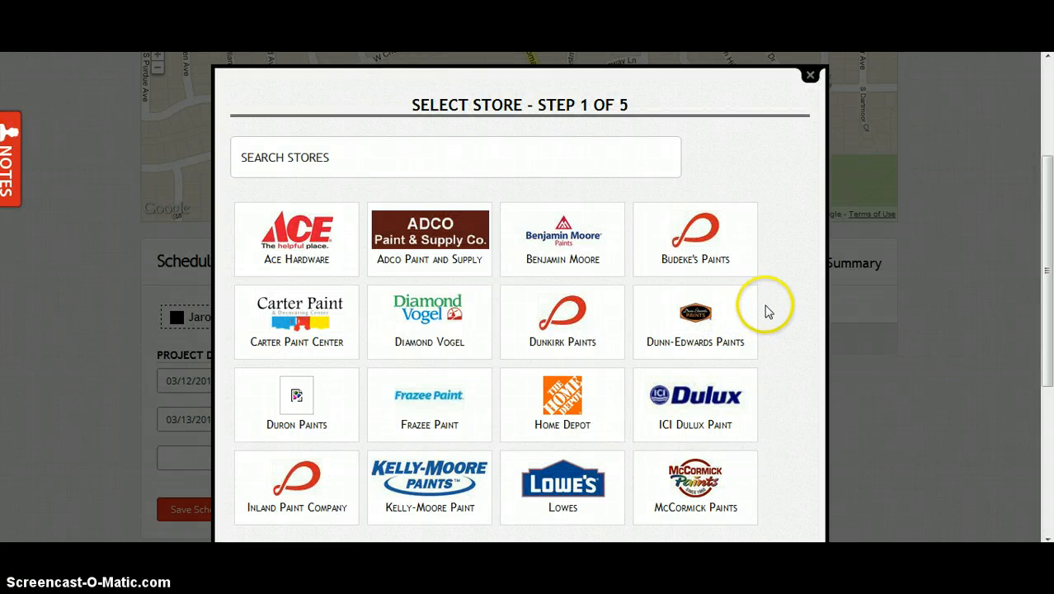
pyautogui.click(446, 150)
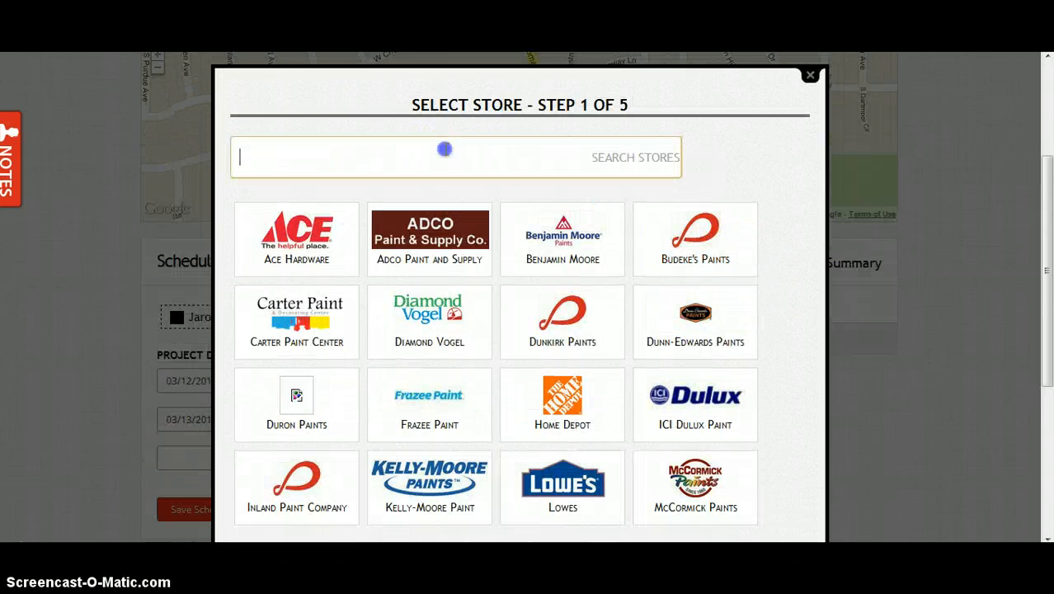
pyautogui.write('sher')
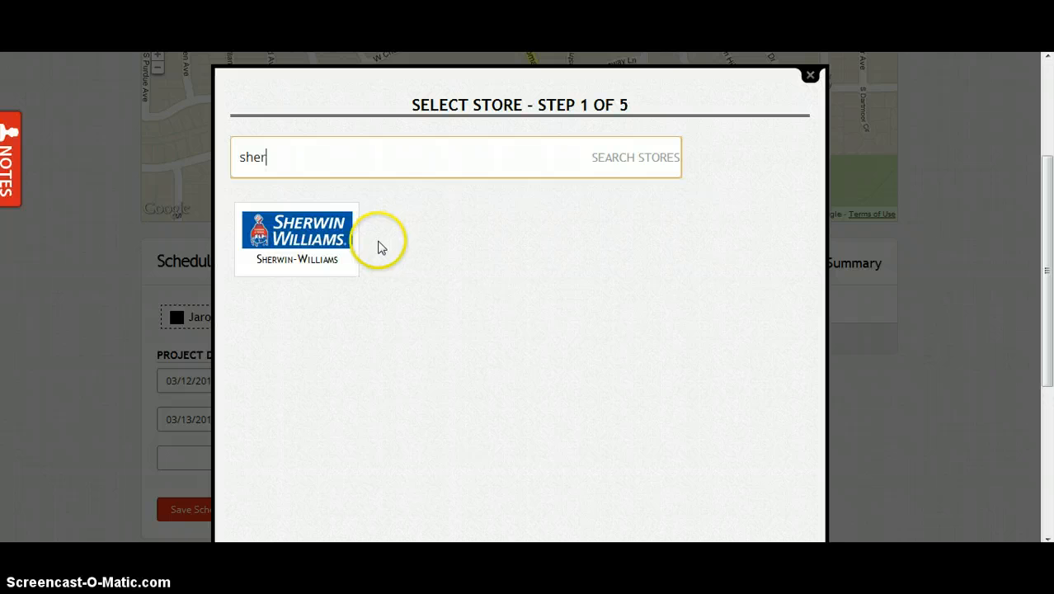
pyautogui.click(290, 261)
pyautogui.click(289, 262)
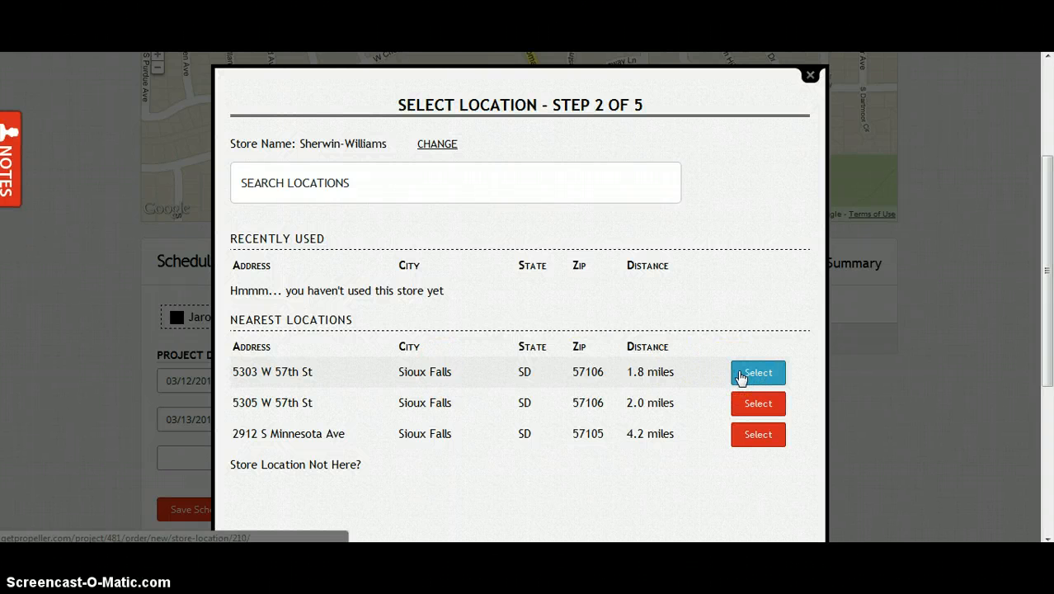
# Step: Use the 5303 W 57th St store and set the second Promar 200 line to 2.00
pyautogui.click(740, 376)
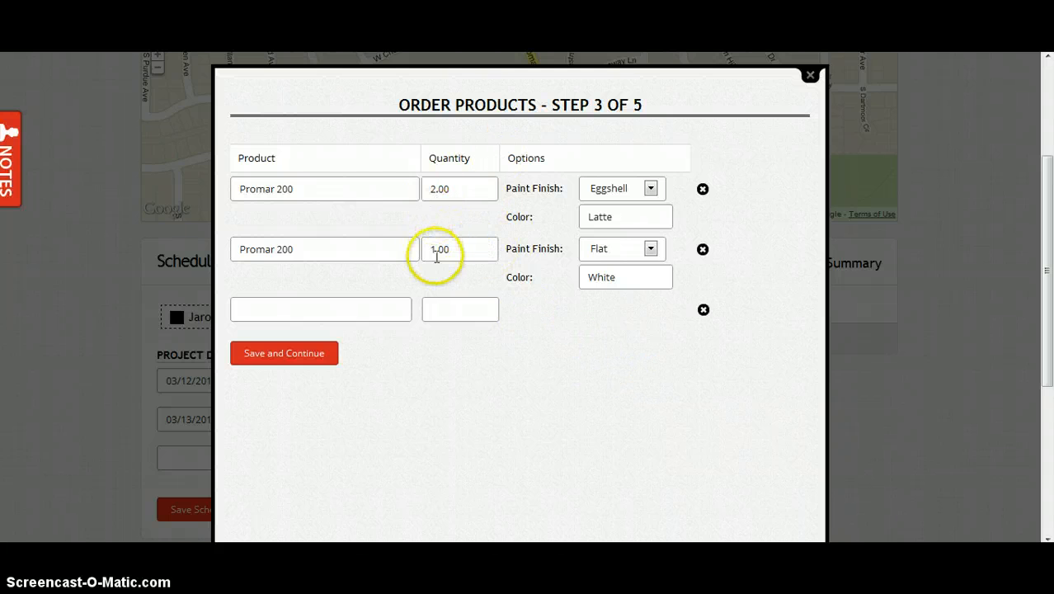
pyautogui.moveTo(436, 245); pyautogui.dragTo(429, 244)
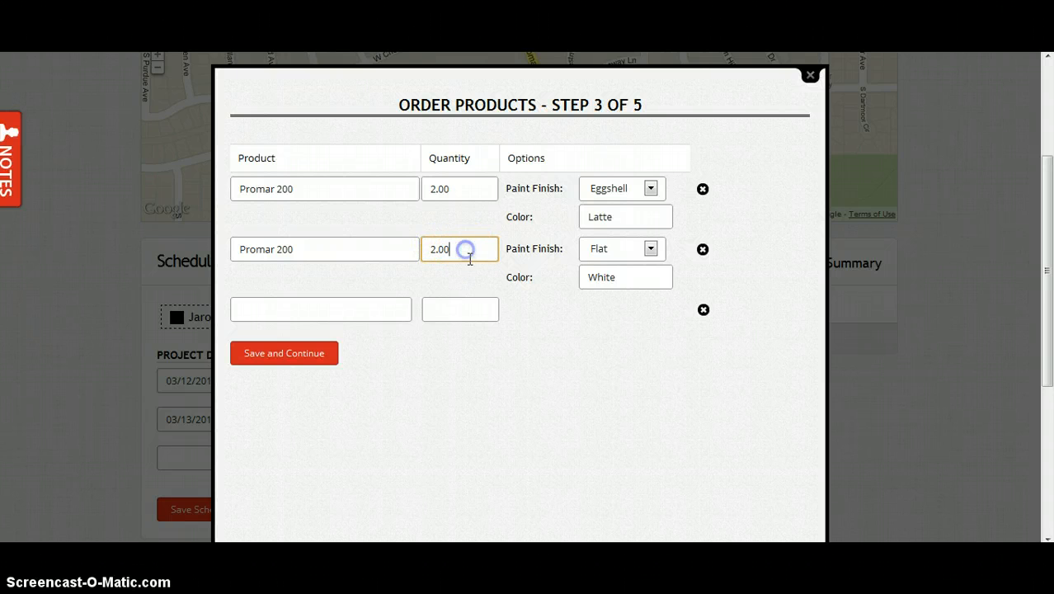
pyautogui.click(301, 361)
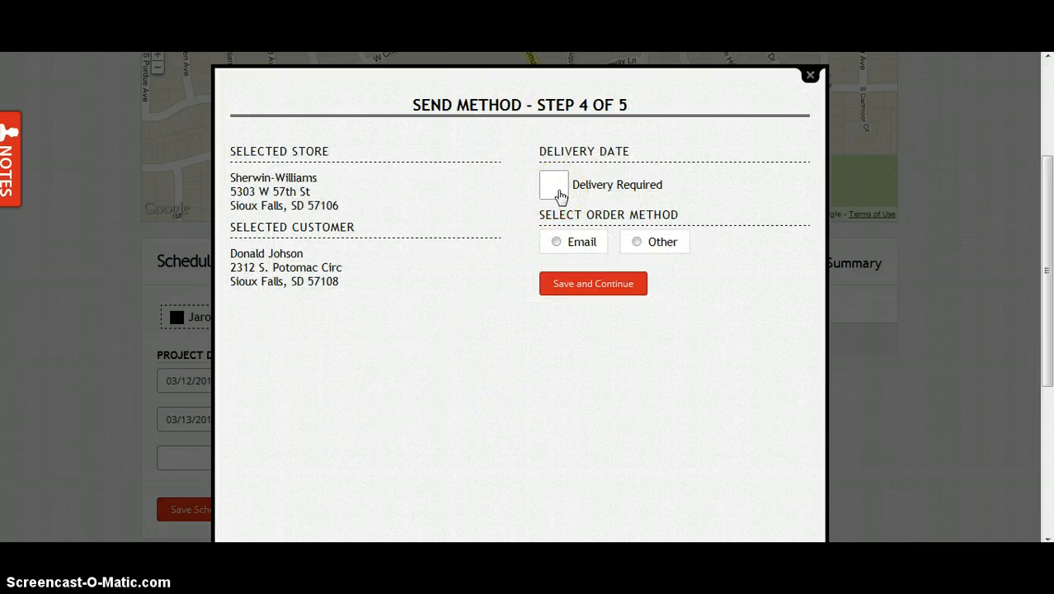
# Step: Require delivery on 03/12/2012 at 7 AM
pyautogui.click(560, 195)
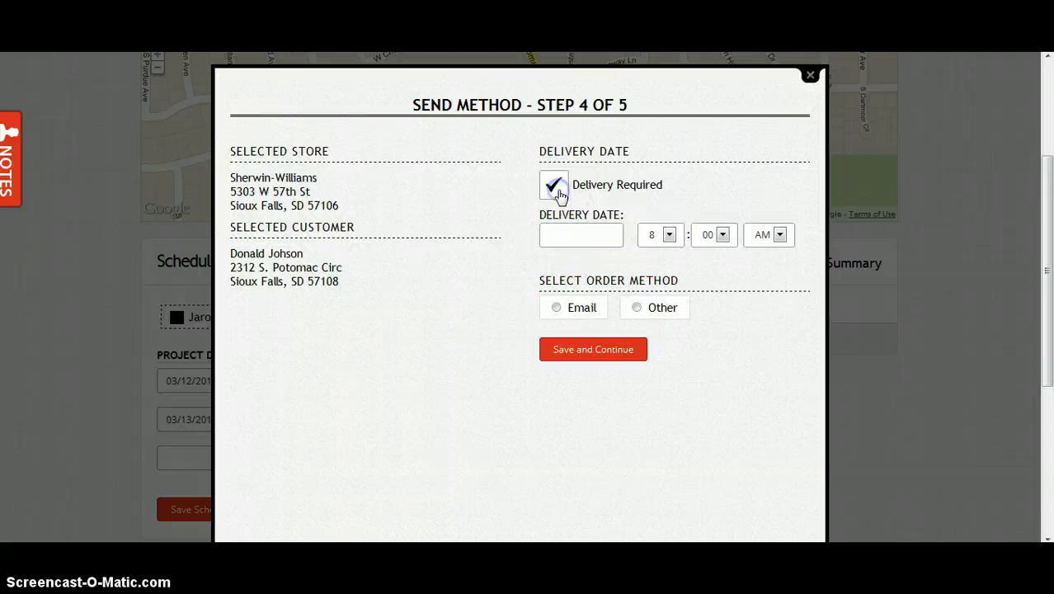
pyautogui.click(568, 236)
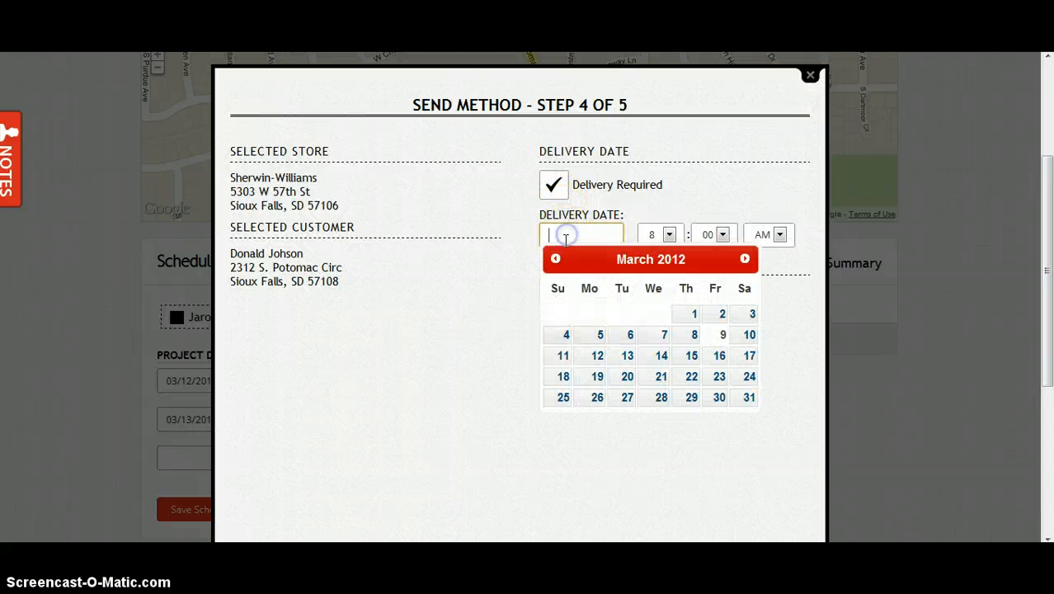
pyautogui.click(587, 356)
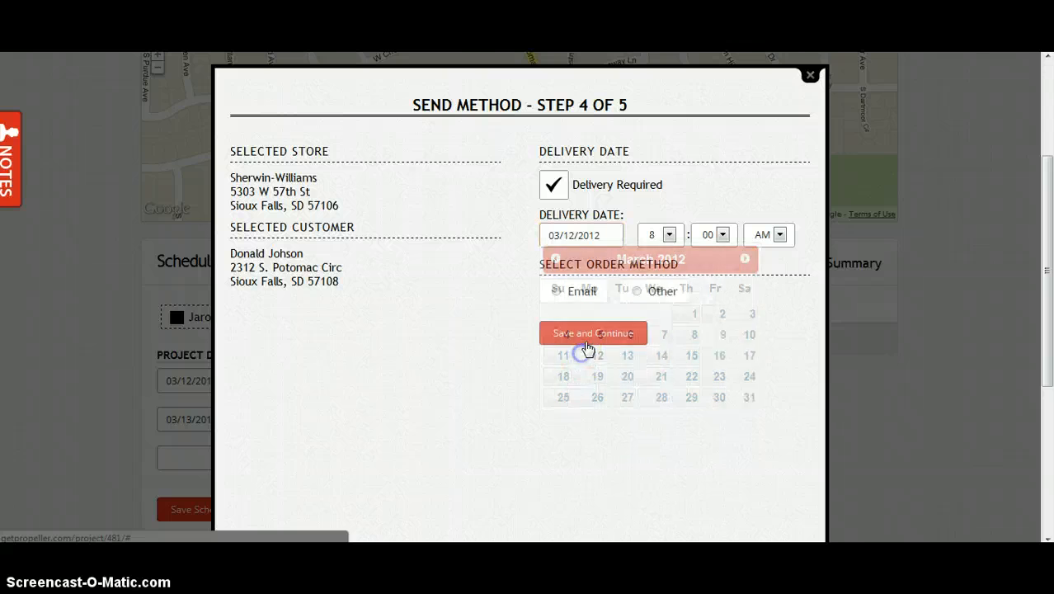
pyautogui.click(669, 236)
pyautogui.click(667, 343)
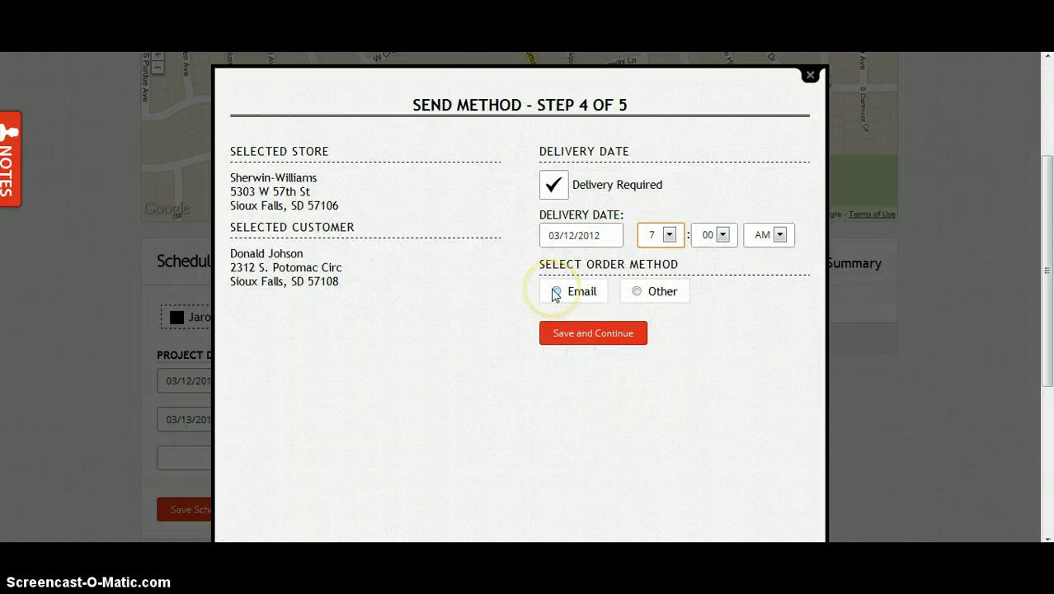
# Step: Set the order method to Email and enter the store's e-mail address
pyautogui.click(636, 292)
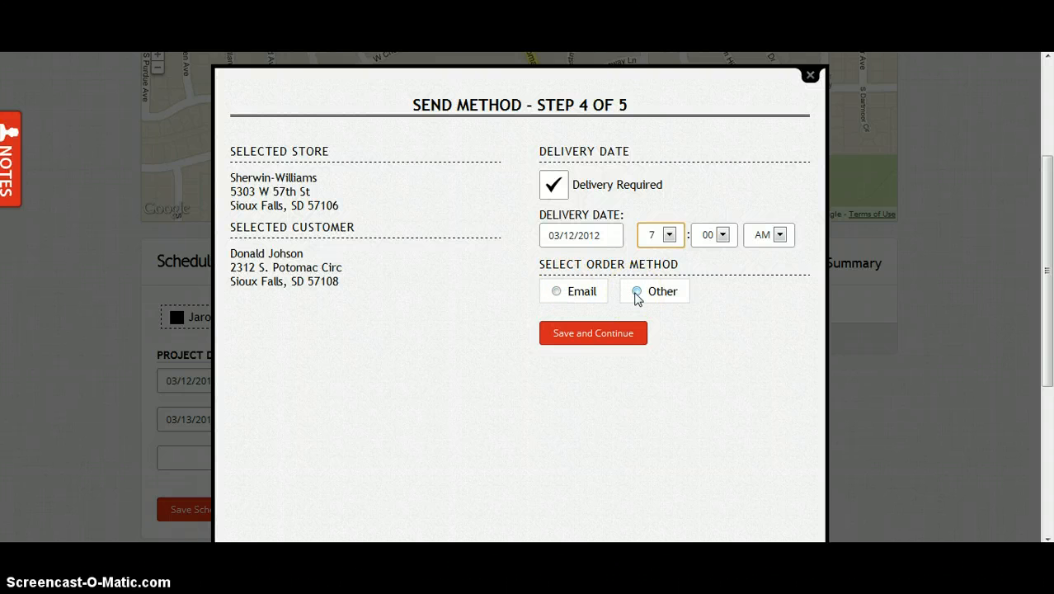
pyautogui.click(558, 292)
pyautogui.click(557, 293)
pyautogui.click(682, 322)
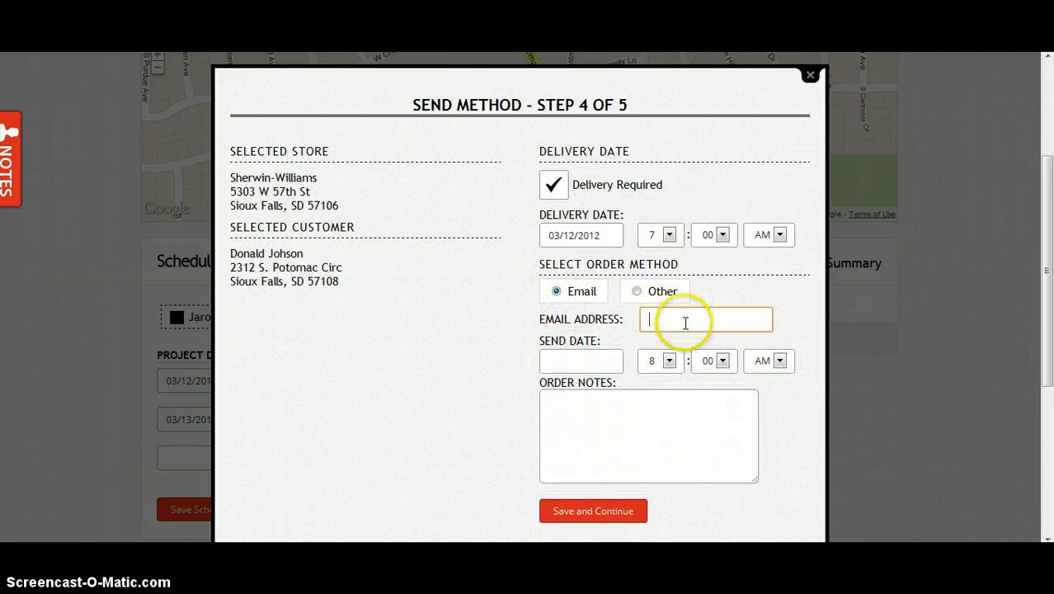
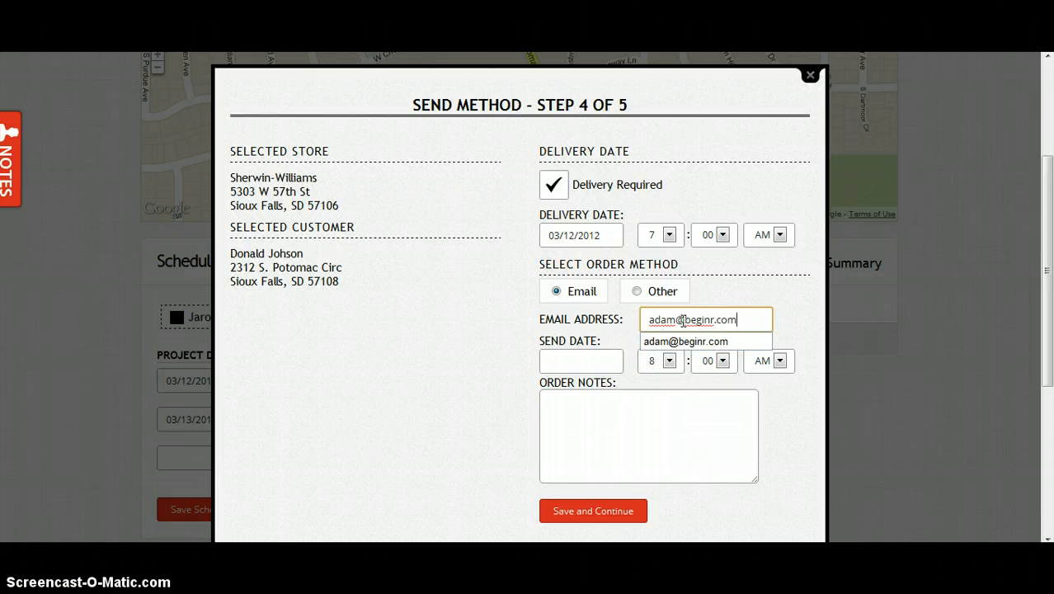
# Step: Send the order on 03/11/2012 at 7 AM with a back-of-home drop-off note
pyautogui.click(583, 357)
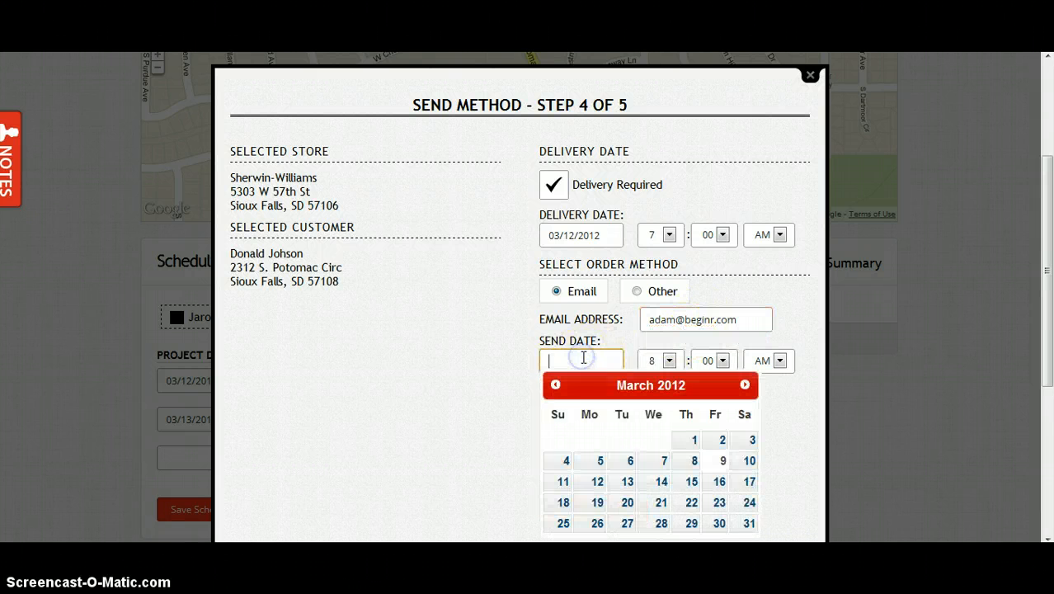
pyautogui.click(564, 485)
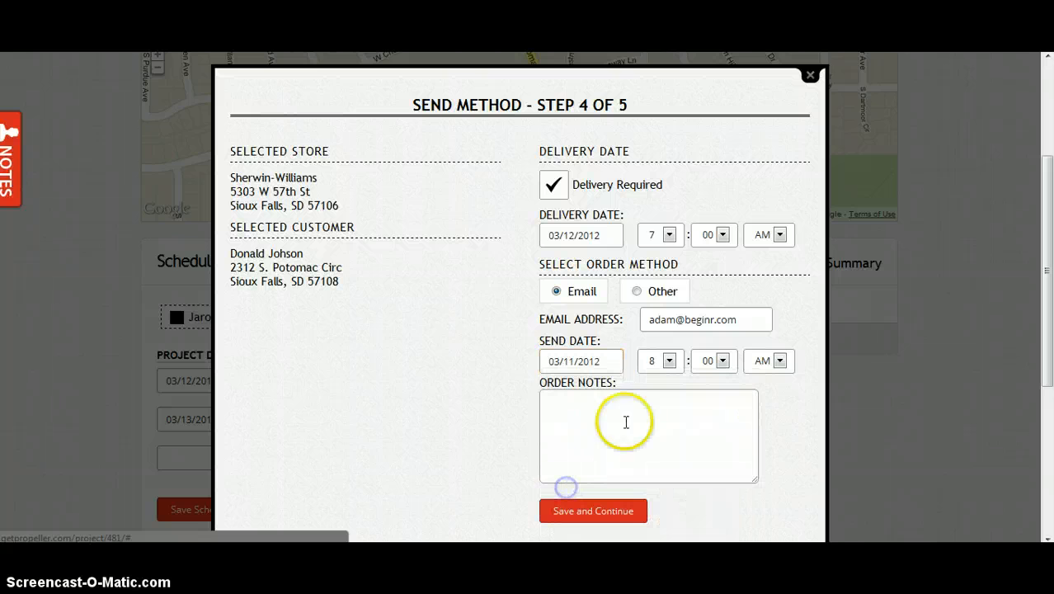
pyautogui.click(664, 360)
pyautogui.click(656, 462)
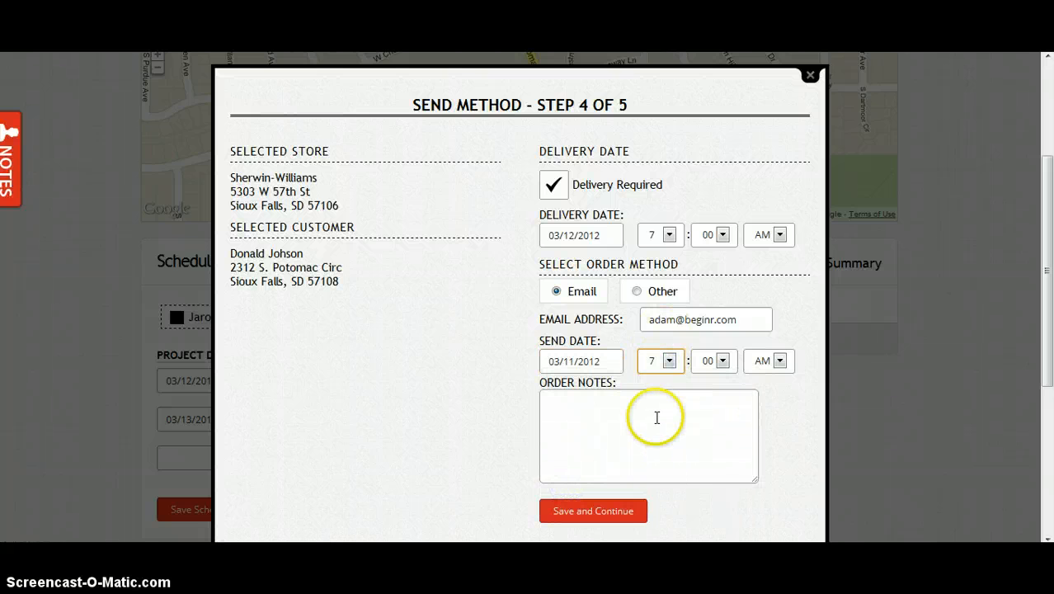
pyautogui.click(656, 417)
pyautogui.scroll(-1, 513, 391)
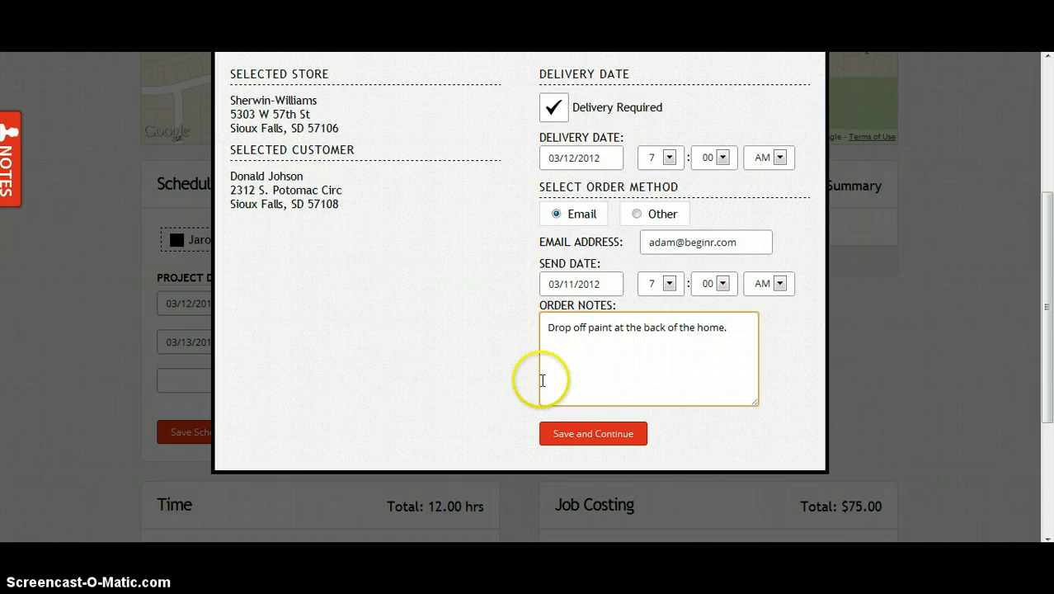
pyautogui.click(565, 432)
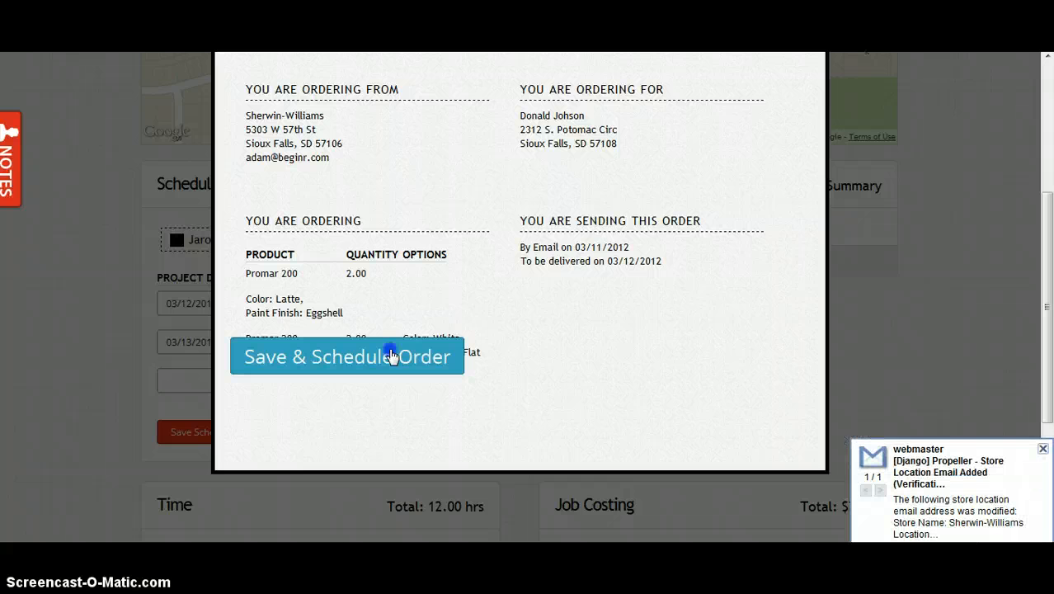
# Step: Save and schedule the Sherwin-Williams order, then check it under Project Orders as Scheduled
pyautogui.click(454, 346)
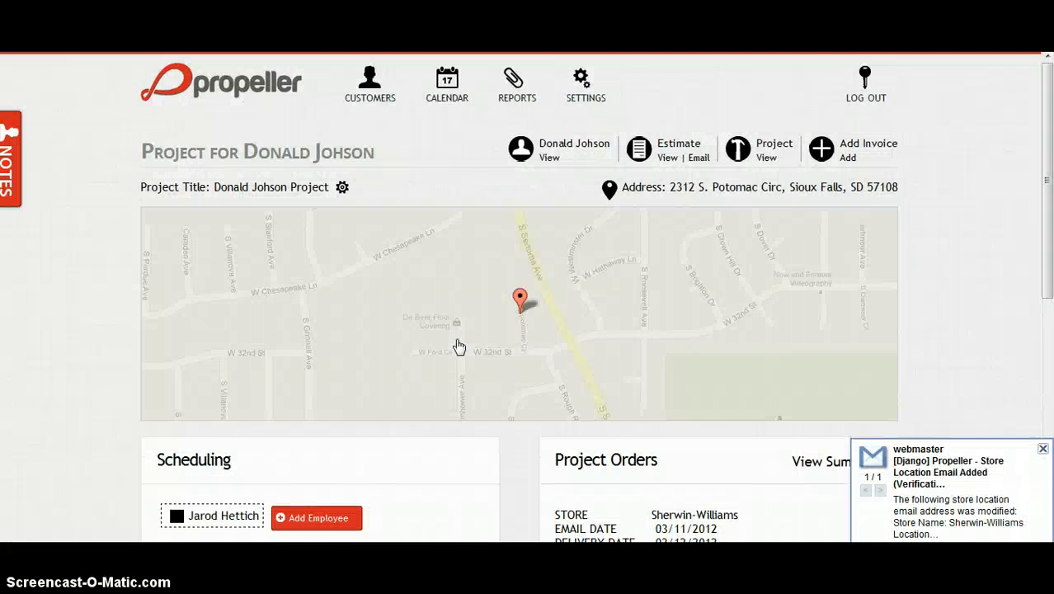
pyautogui.click(1044, 450)
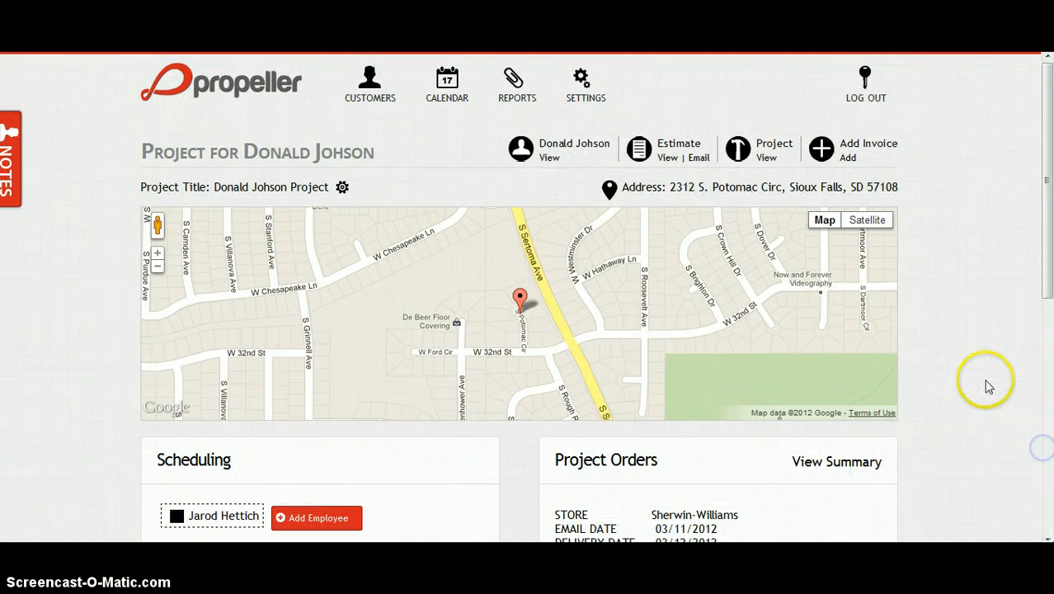
pyautogui.scroll(-4, 984, 381)
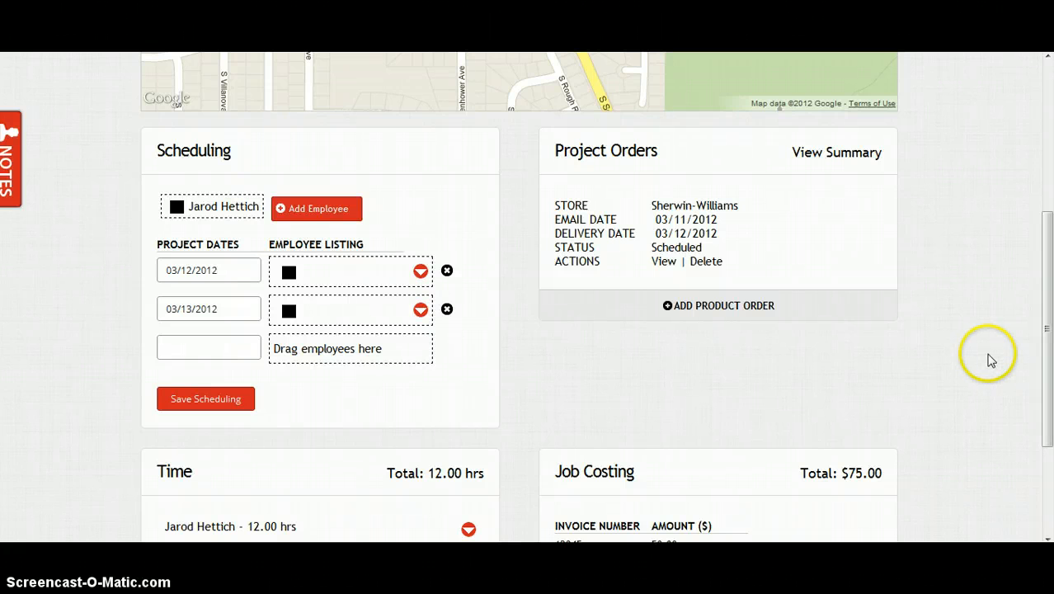
pyautogui.scroll(-1, 508, 330)
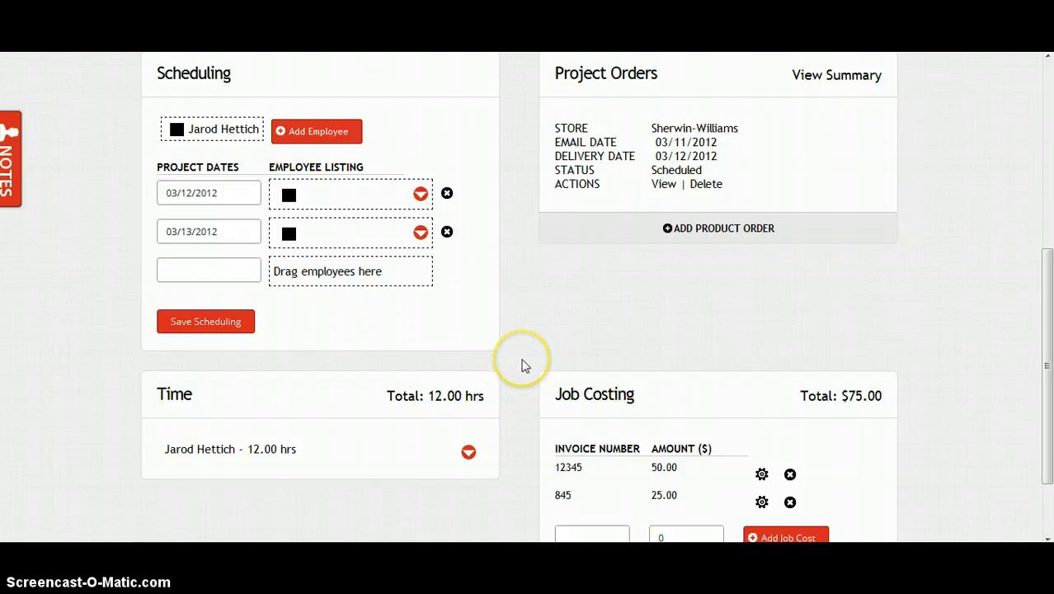
pyautogui.scroll(2, 519, 367)
pyautogui.scroll(2, 522, 366)
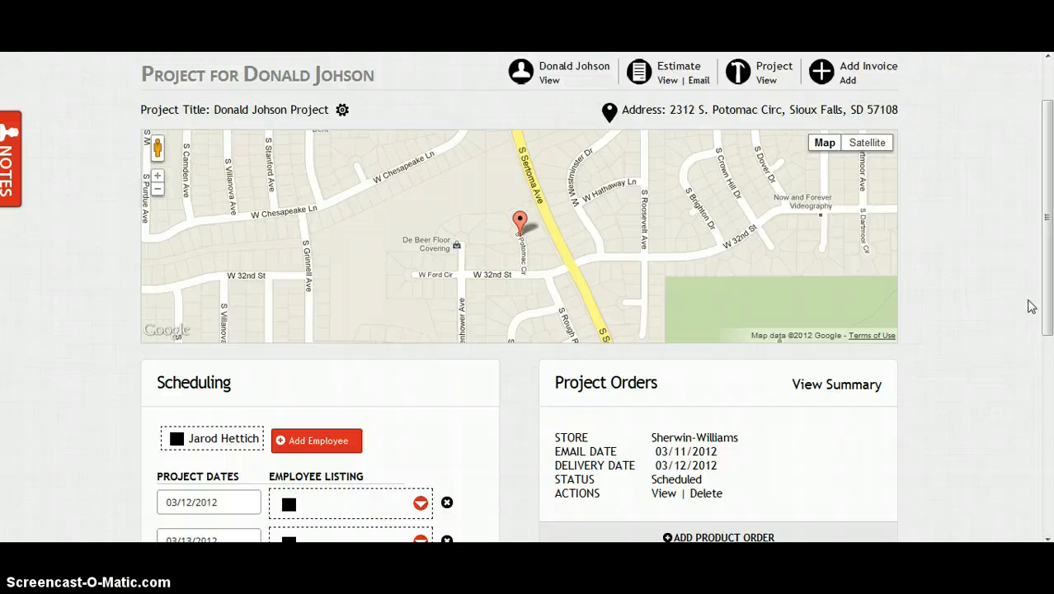
pyautogui.click(636, 520)
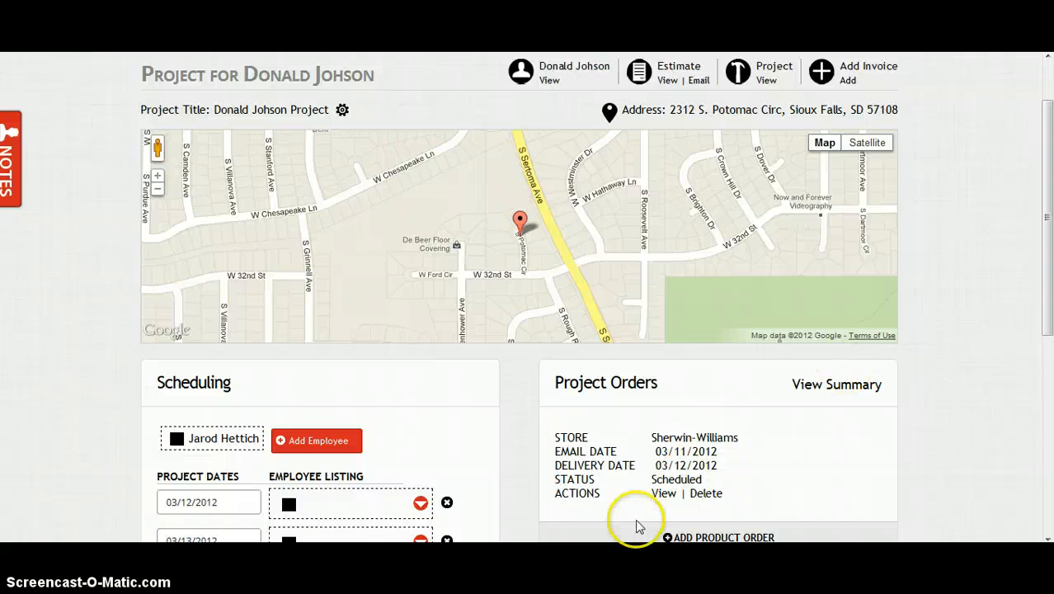